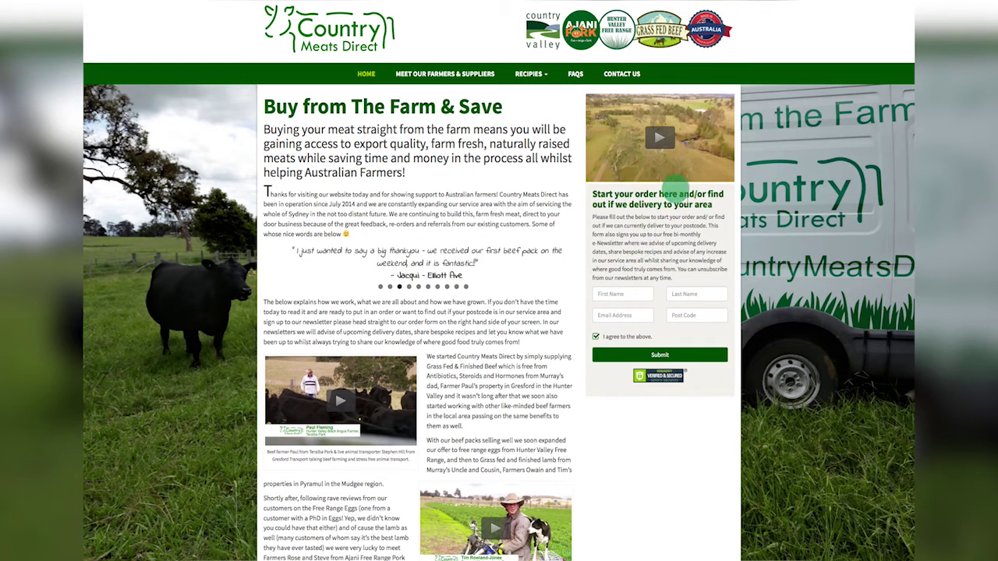
# Step: Fill in the start-your-order form with the customer's first name, last name, email address and post code, and submit it
pyautogui.click(660, 230)
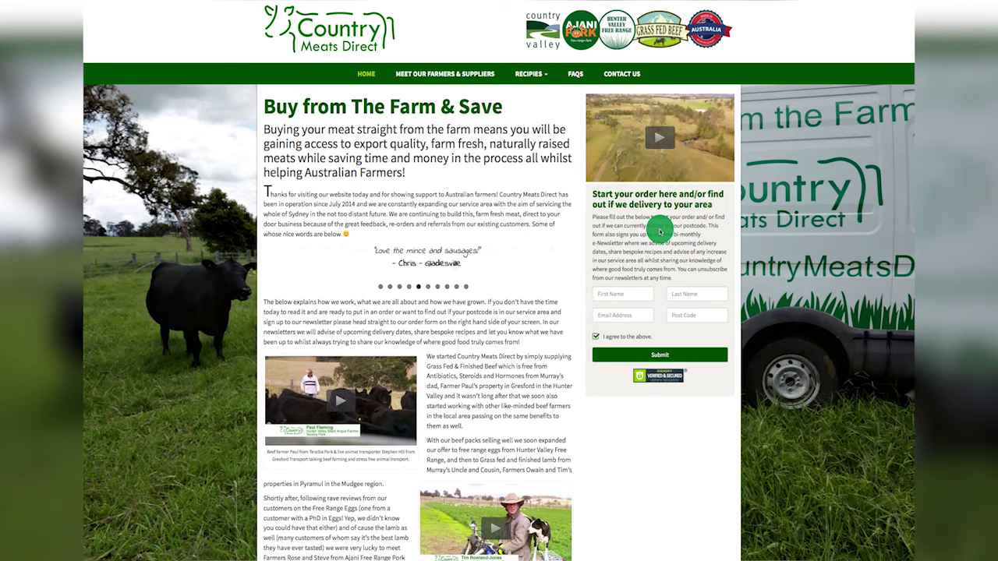
pyautogui.write('M')
pyautogui.click(635, 304)
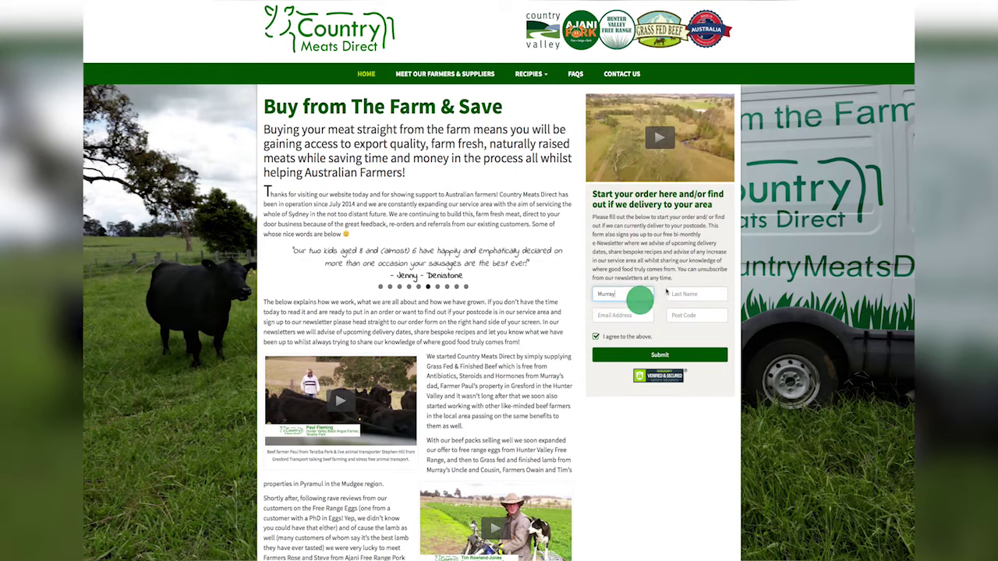
pyautogui.click(673, 294)
pyautogui.write('F')
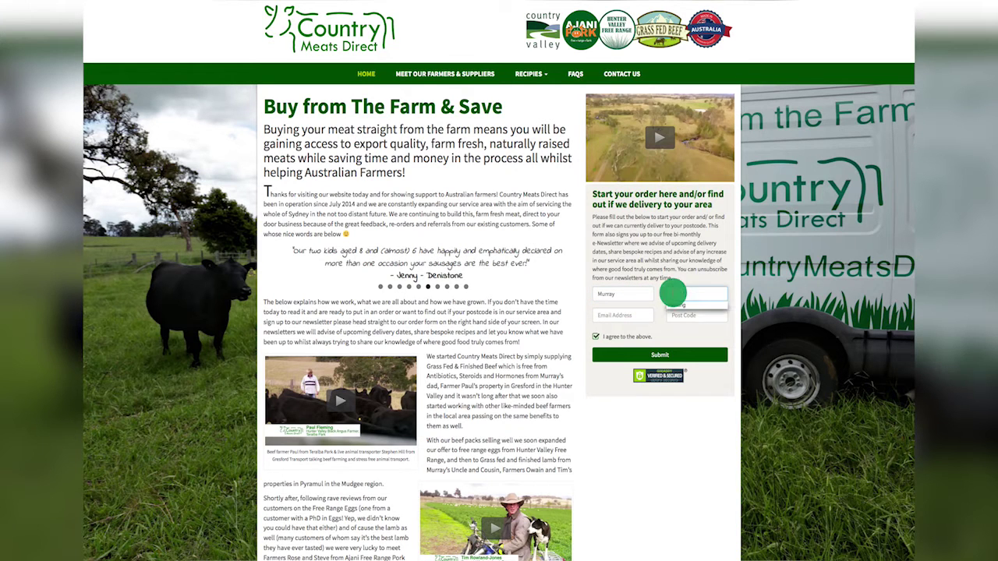
pyautogui.click(672, 304)
pyautogui.click(624, 315)
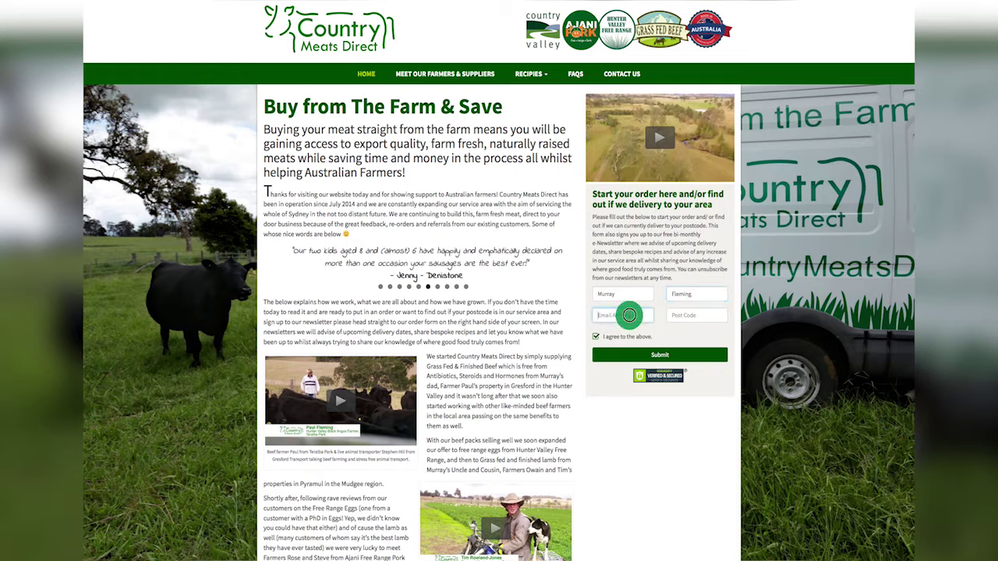
pyautogui.click(626, 331)
pyautogui.click(678, 315)
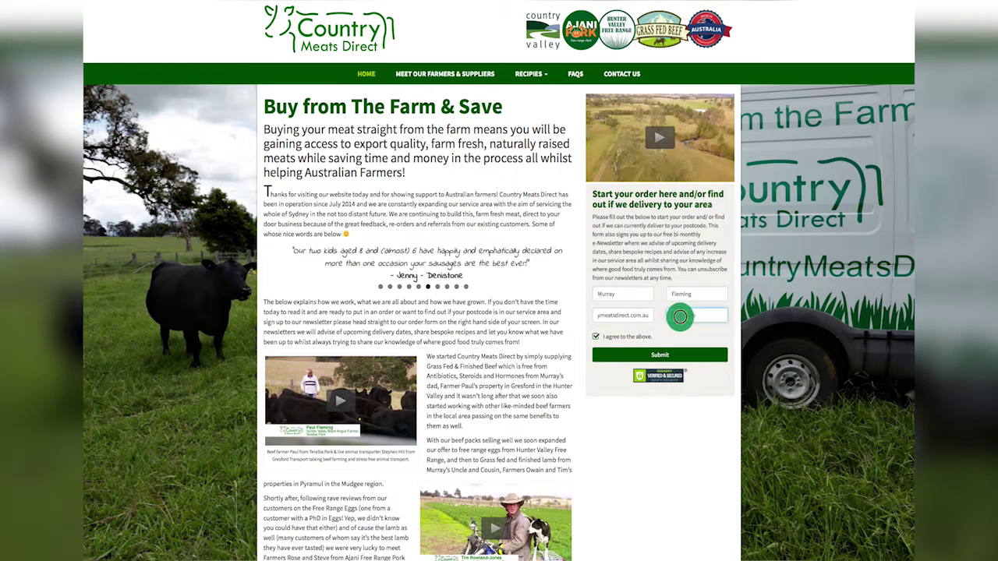
pyautogui.click(680, 326)
pyautogui.click(668, 354)
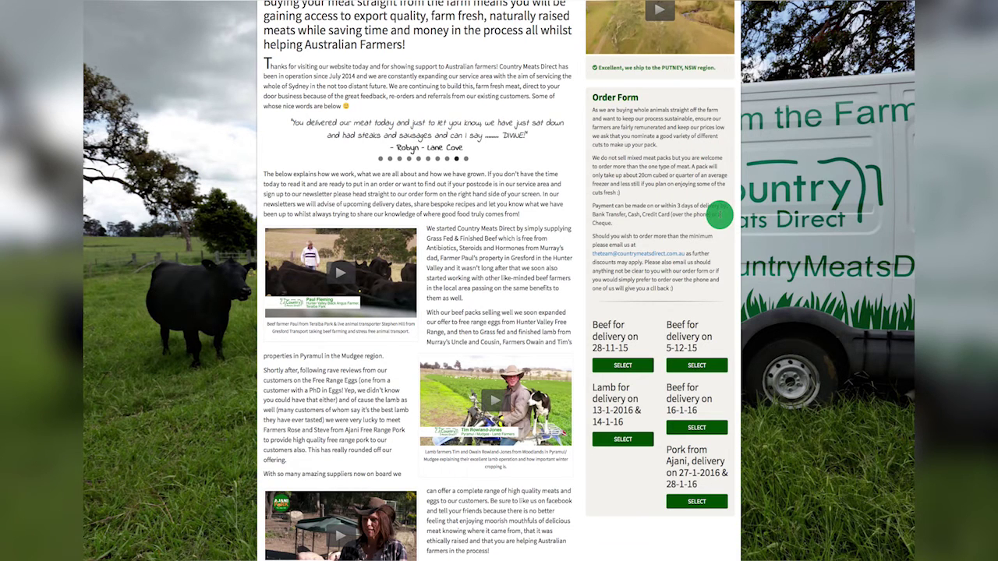
# Step: Add beef for delivery on 28-11-15, lamb for 13-1-2016 & 14-1-16, and Ajani pork for 27-1-2016 & 28-1-16 to the order
pyautogui.scroll(-1, 719, 216)
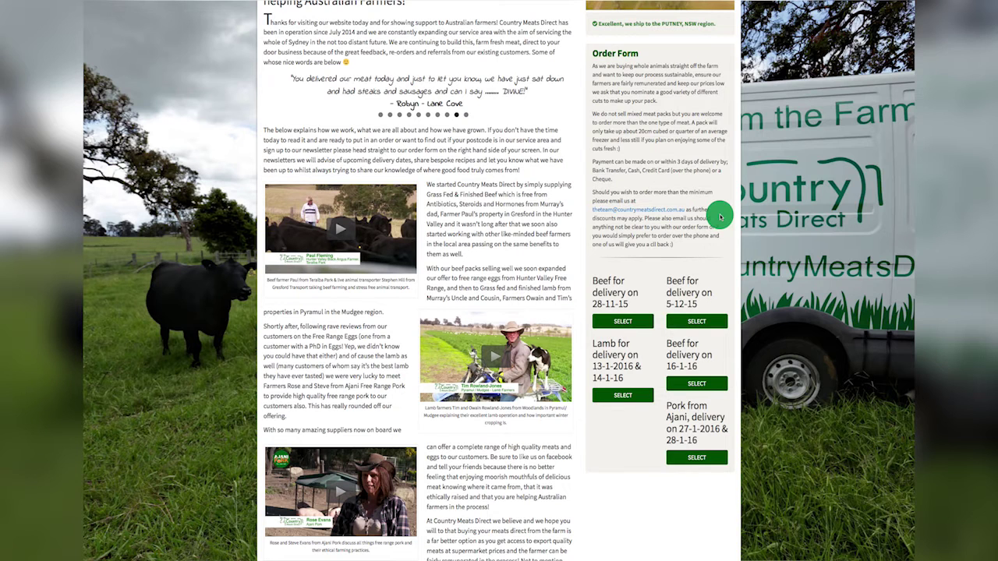
pyautogui.scroll(-1, 720, 217)
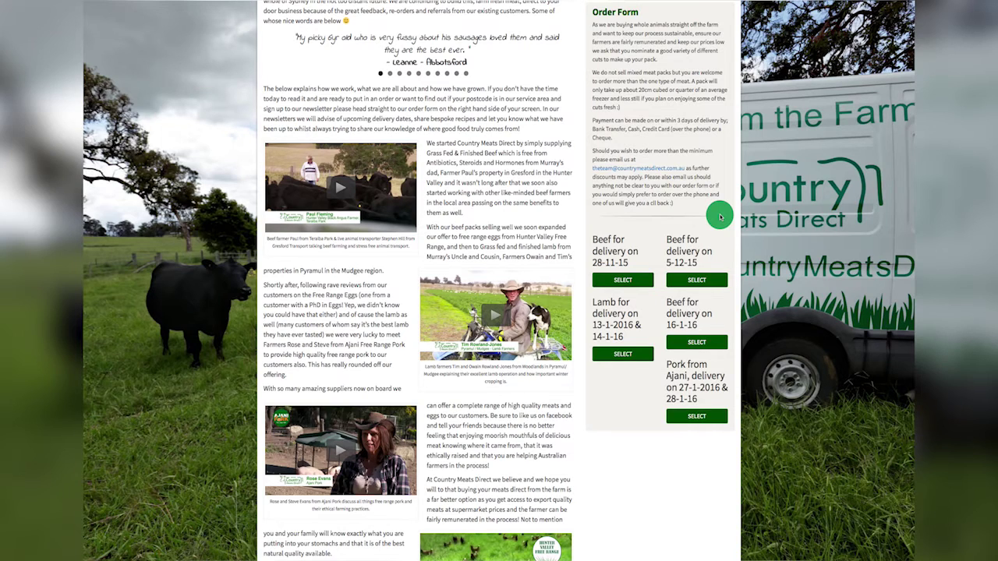
pyautogui.scroll(-1, 721, 216)
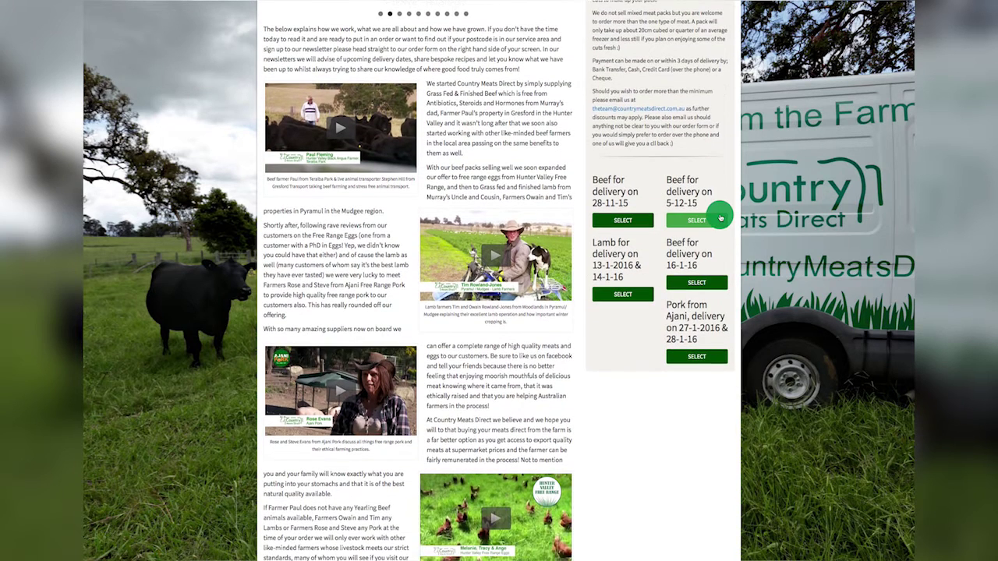
pyautogui.scroll(-1, 721, 218)
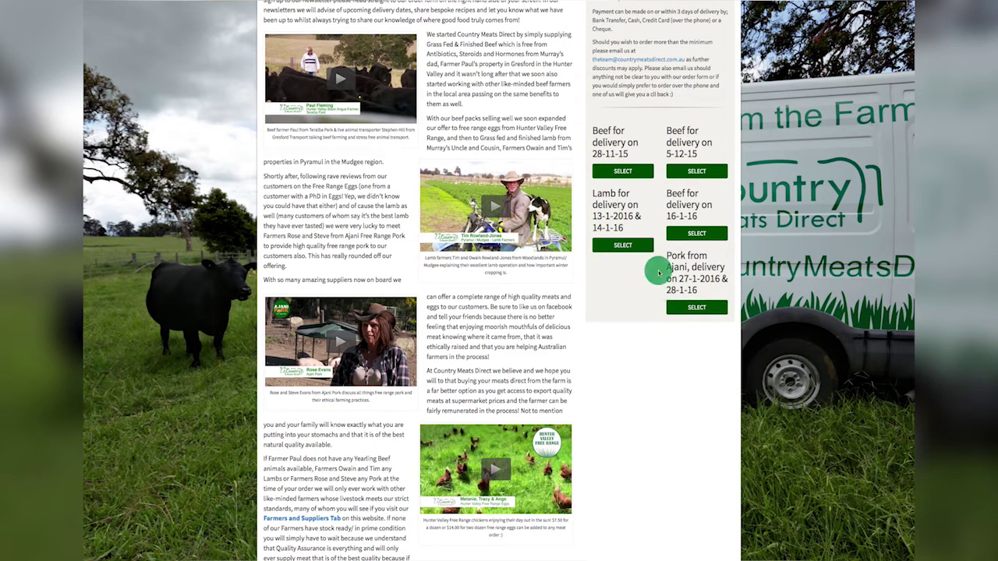
pyautogui.click(623, 173)
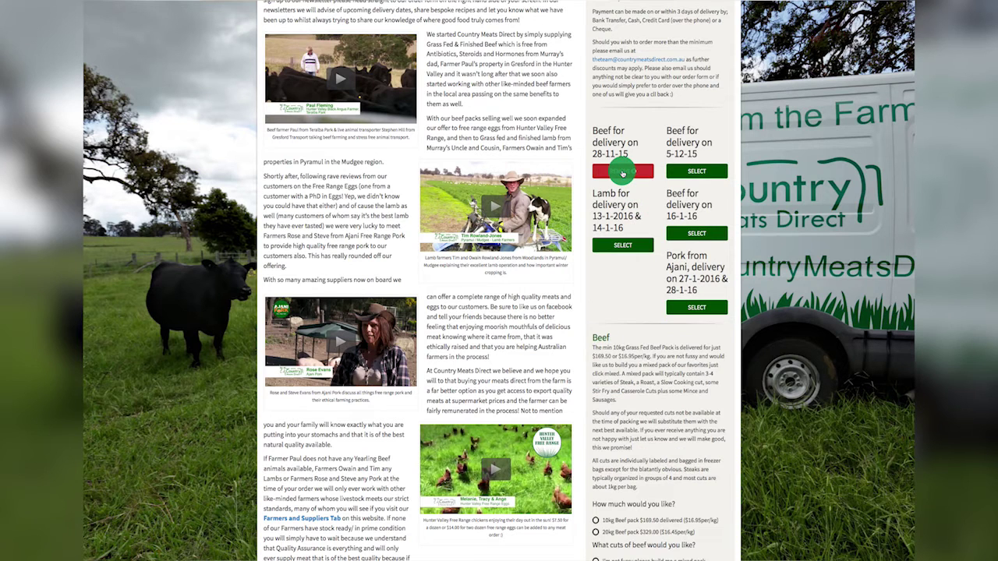
pyautogui.click(629, 247)
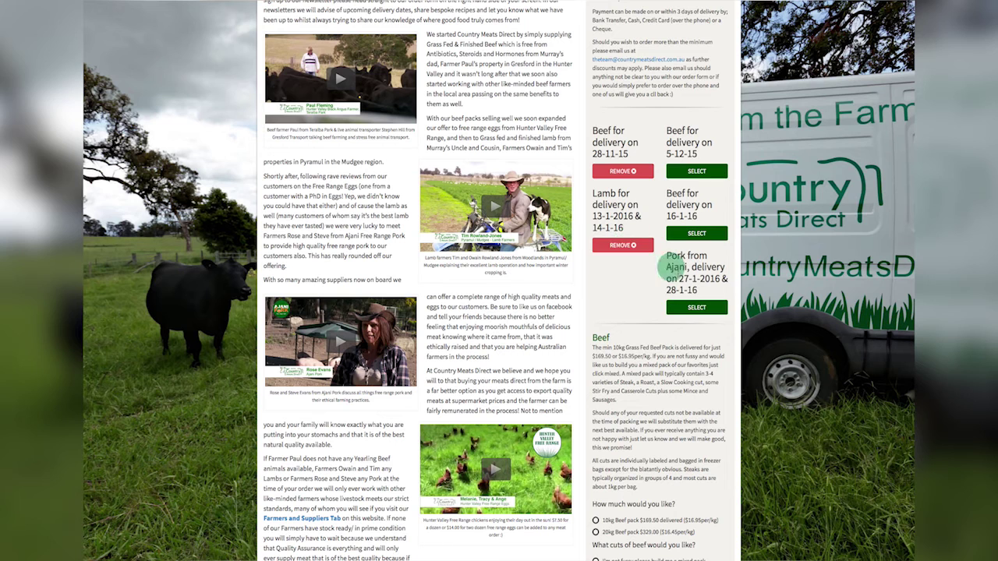
pyautogui.click(697, 307)
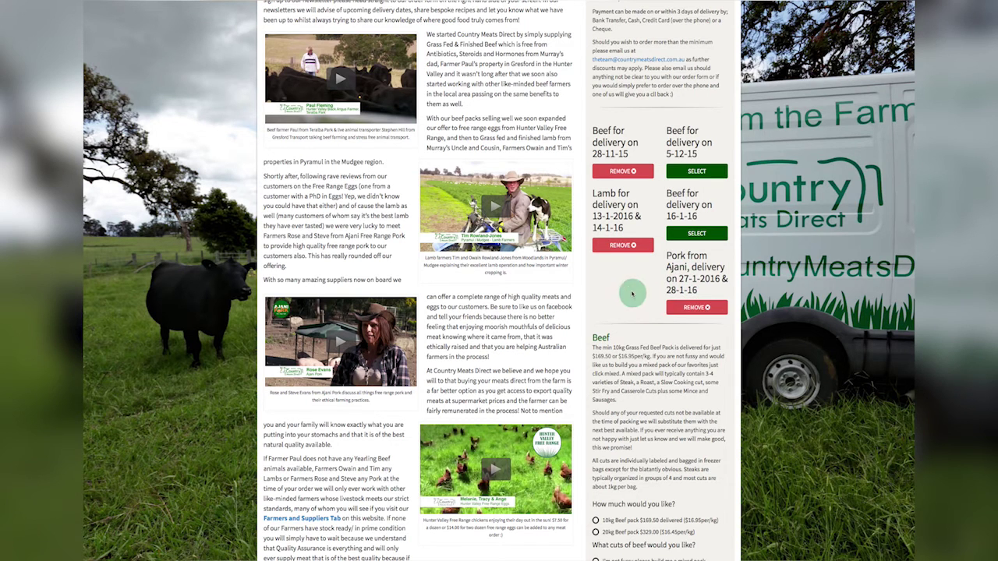
# Step: Choose the 10kg Beef pack at $169.50 delivered and set the beef cuts to "I would prefer to choose my own cuts"
pyautogui.scroll(-2, 633, 290)
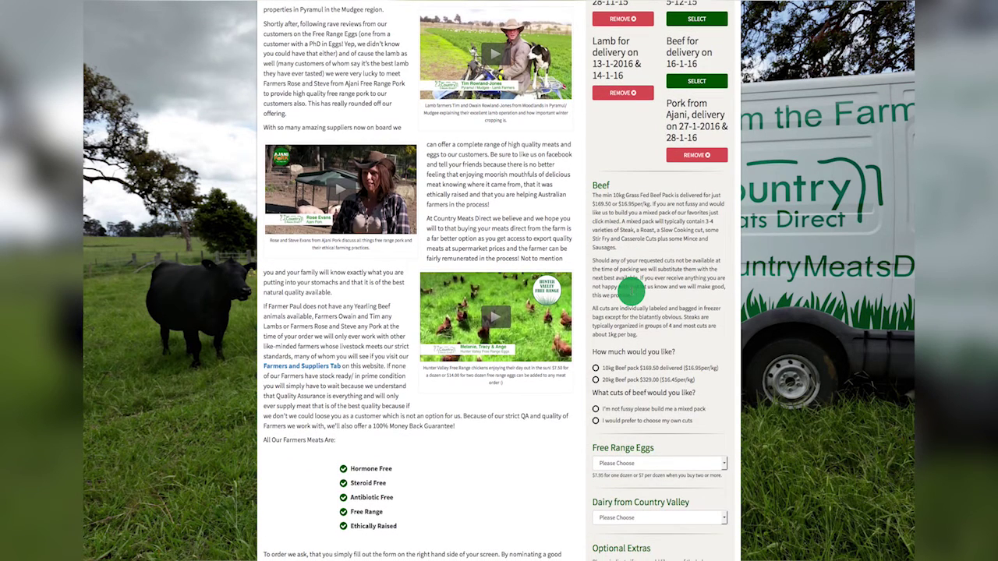
pyautogui.scroll(-2, 630, 291)
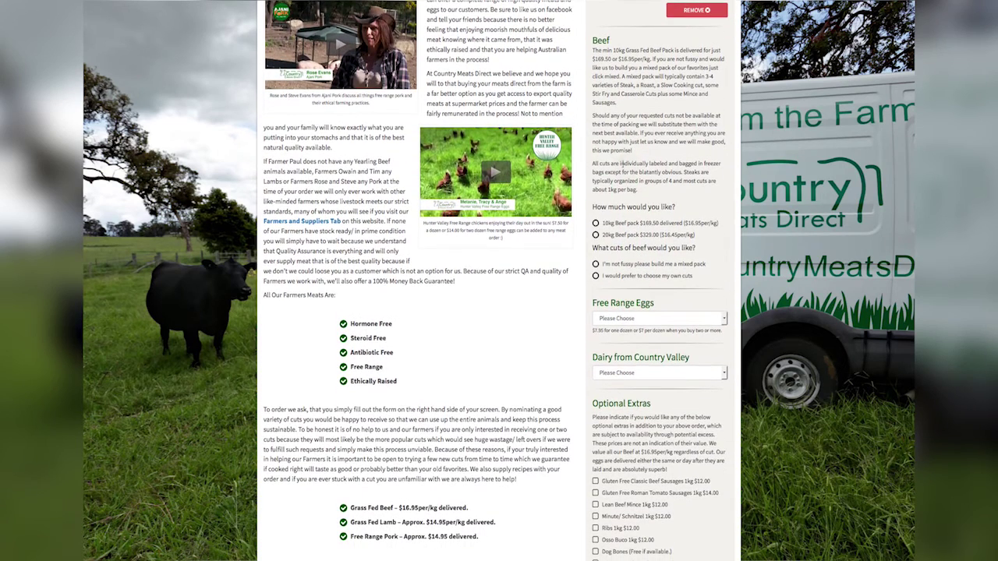
pyautogui.scroll(-1, 637, 176)
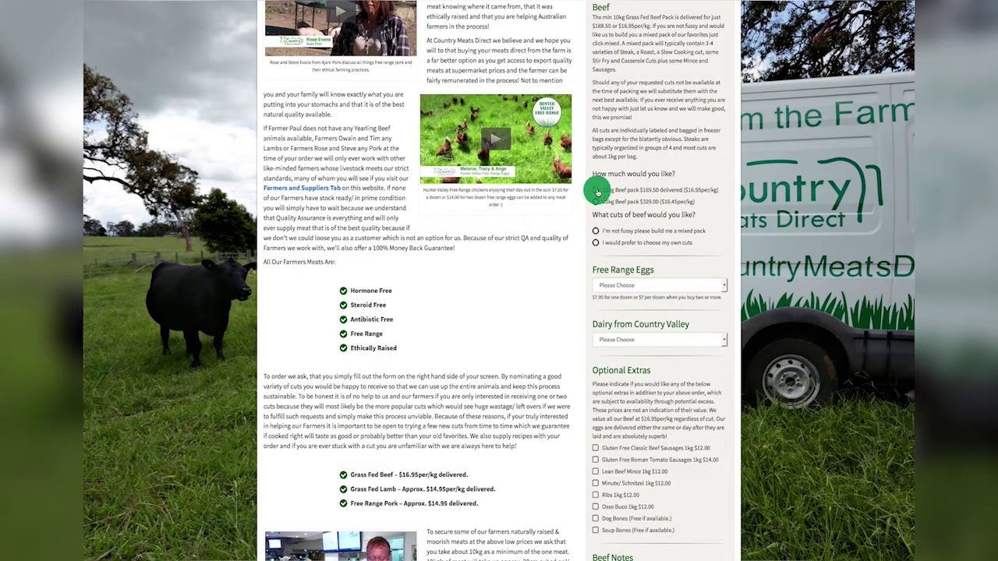
pyautogui.click(597, 191)
pyautogui.scroll(-1, 679, 194)
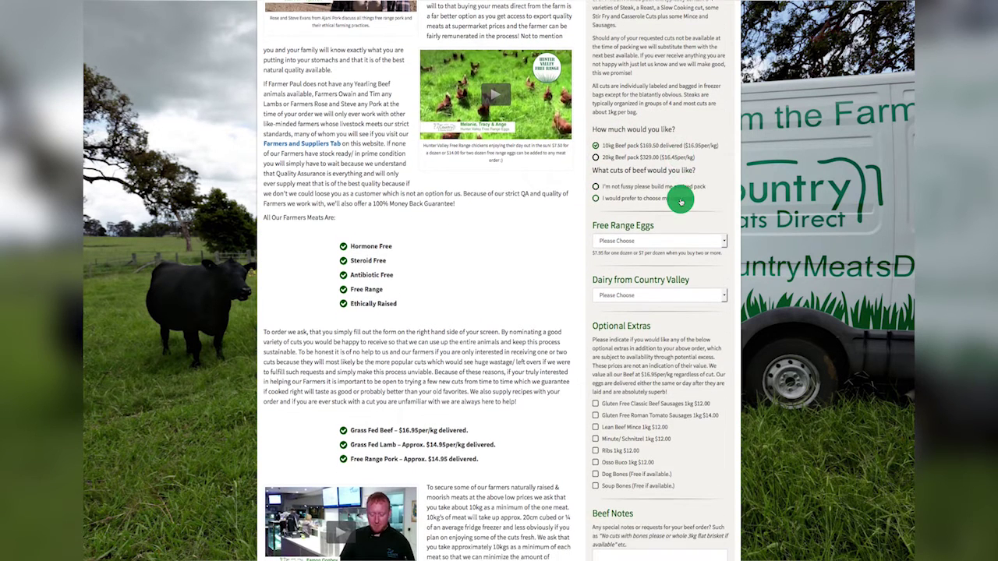
pyautogui.click(596, 187)
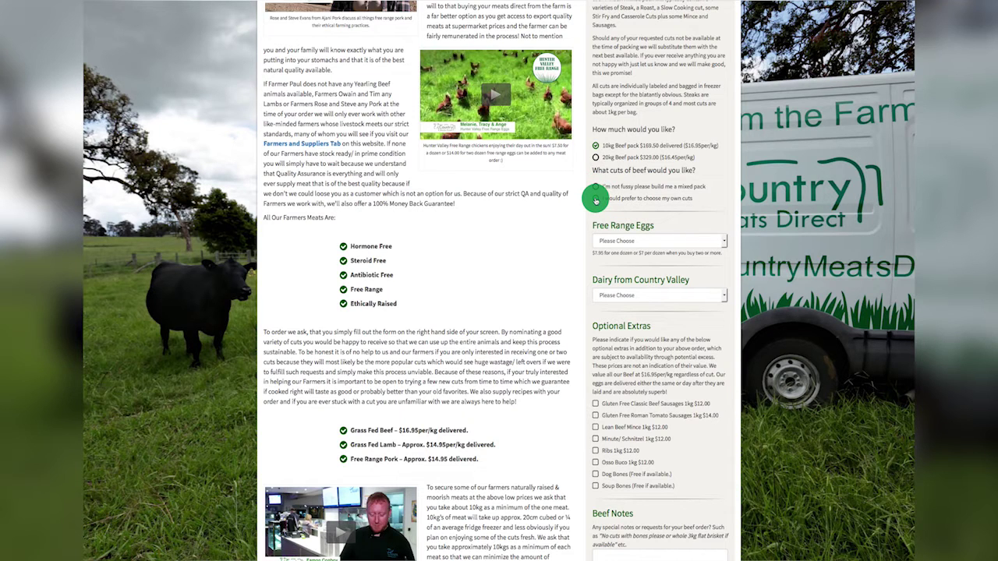
pyautogui.click(596, 198)
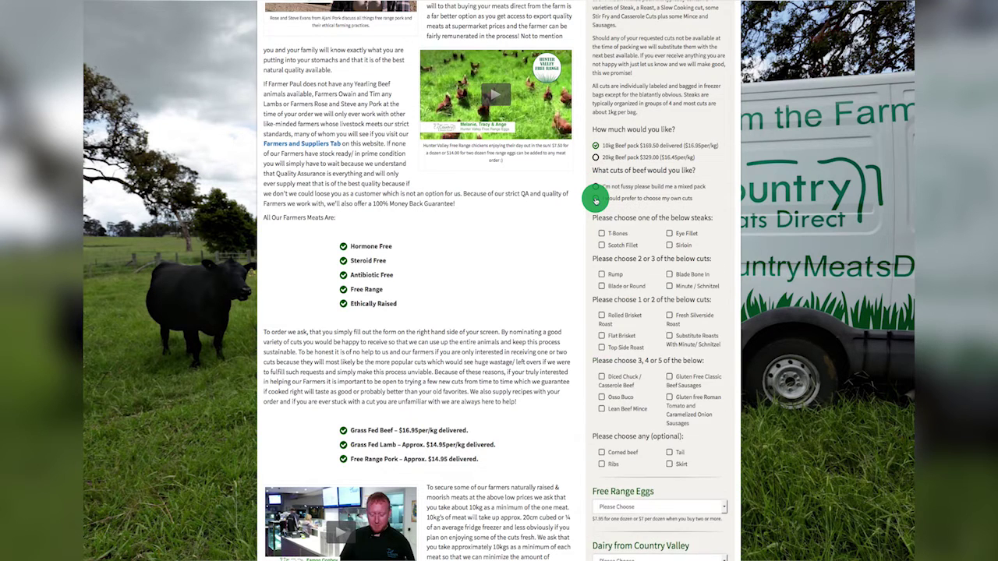
# Step: Choose T-Bones as the steak for the beef pack
pyautogui.scroll(-2, 606, 236)
pyautogui.scroll(-1, 606, 241)
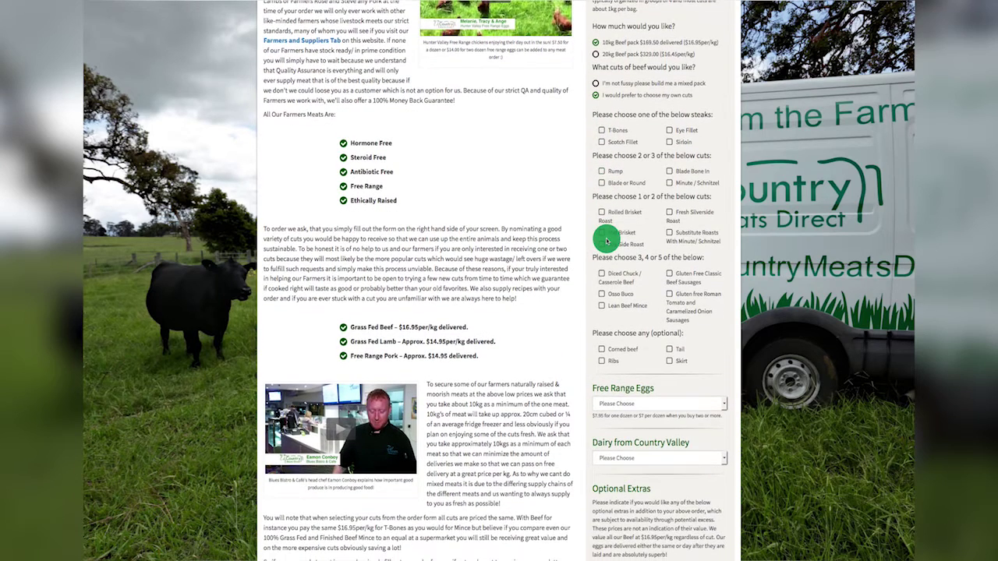
pyautogui.scroll(-1, 606, 241)
pyautogui.click(602, 110)
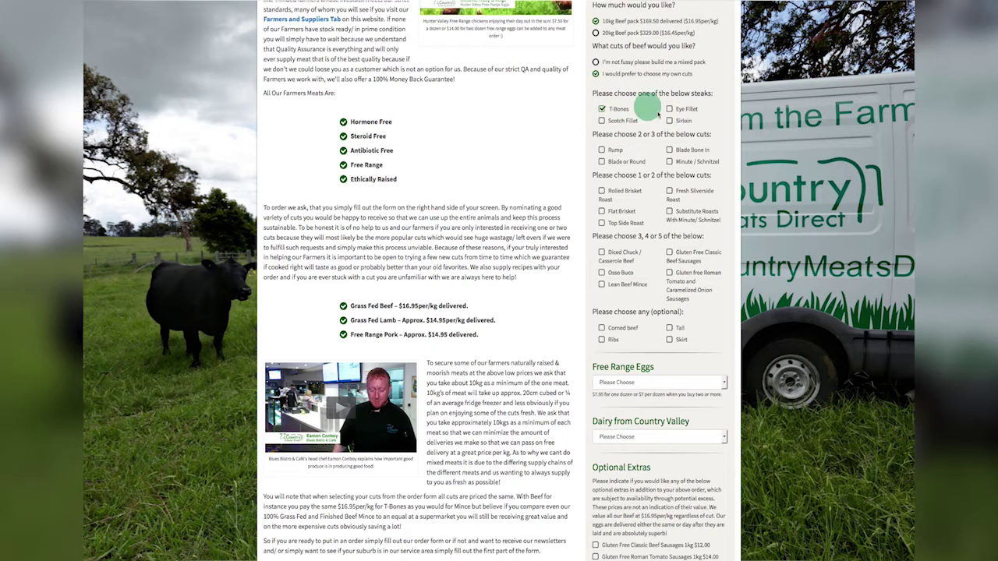
# Step: Choose Rump, Blade Bone In and Minute / Schnitzel in the beef group that allows 2 or 3 cuts
pyautogui.scroll(-1, 663, 117)
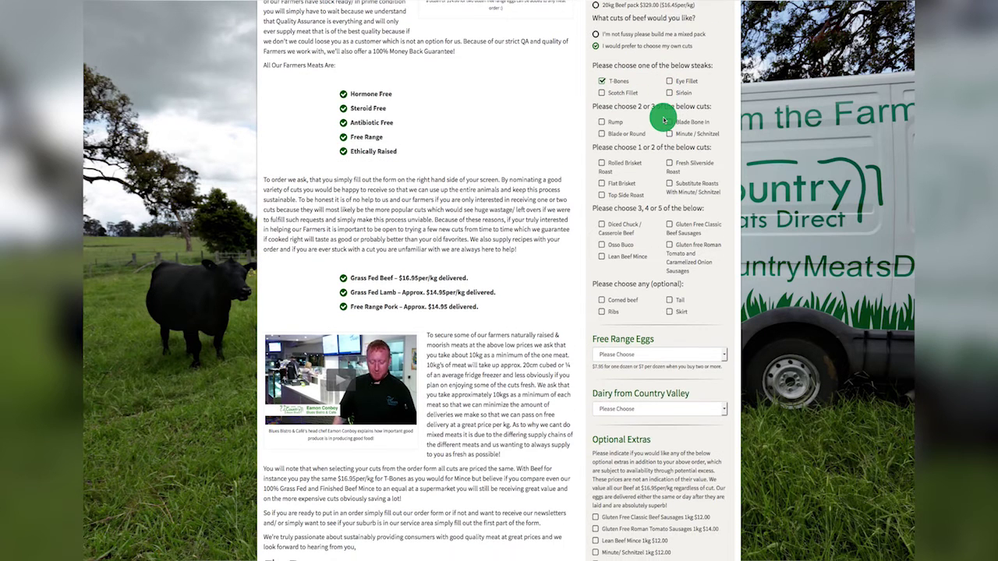
pyautogui.scroll(-1, 664, 119)
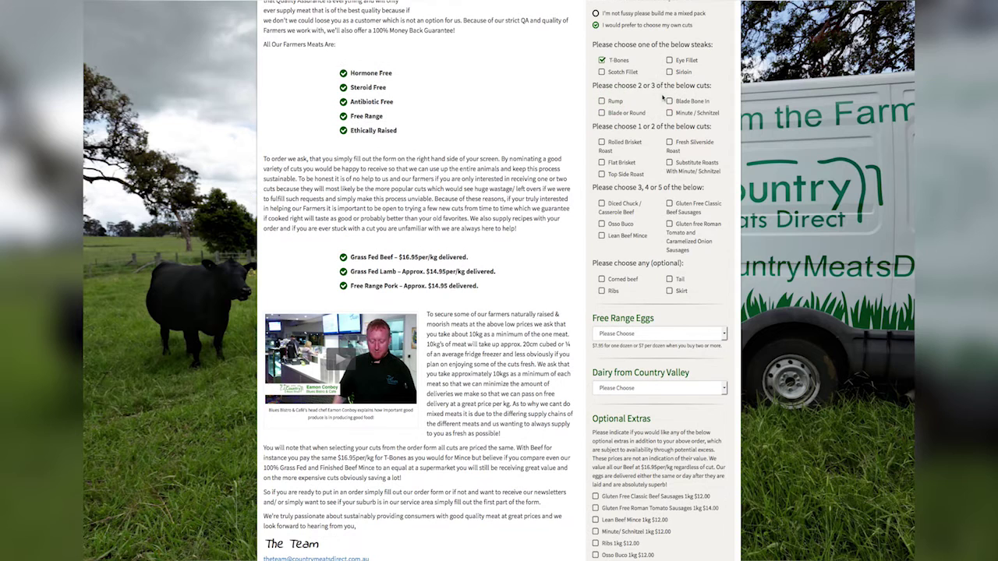
pyautogui.click(602, 101)
pyautogui.click(669, 102)
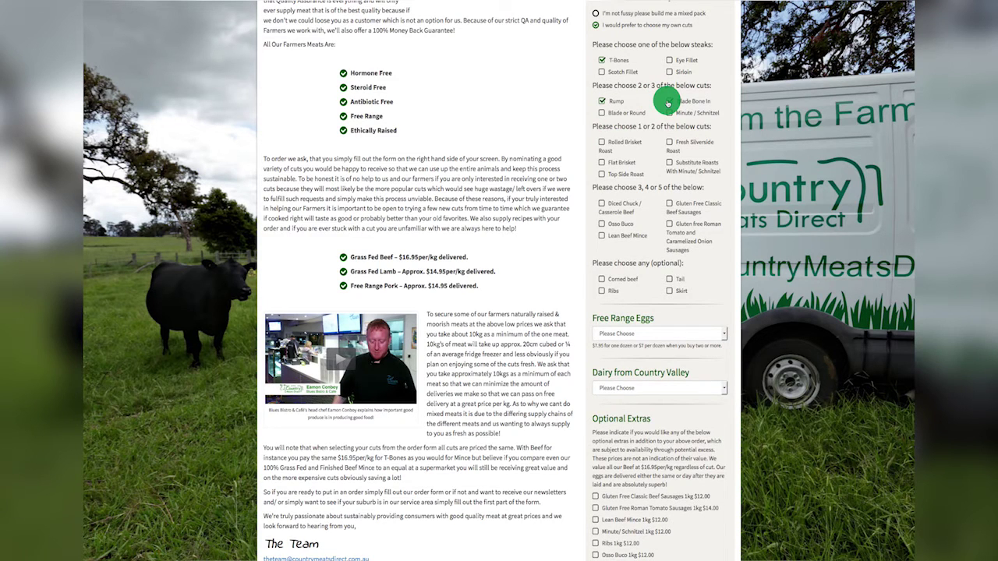
pyautogui.click(669, 113)
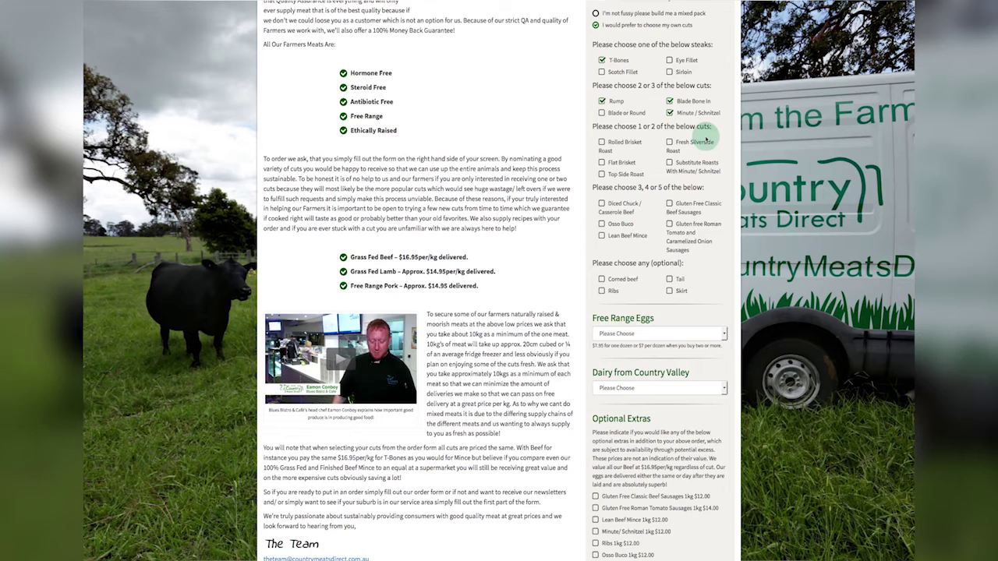
# Step: Choose Fresh Silverside Roast in the beef group that allows 1 or 2 cuts
pyautogui.scroll(-1, 705, 134)
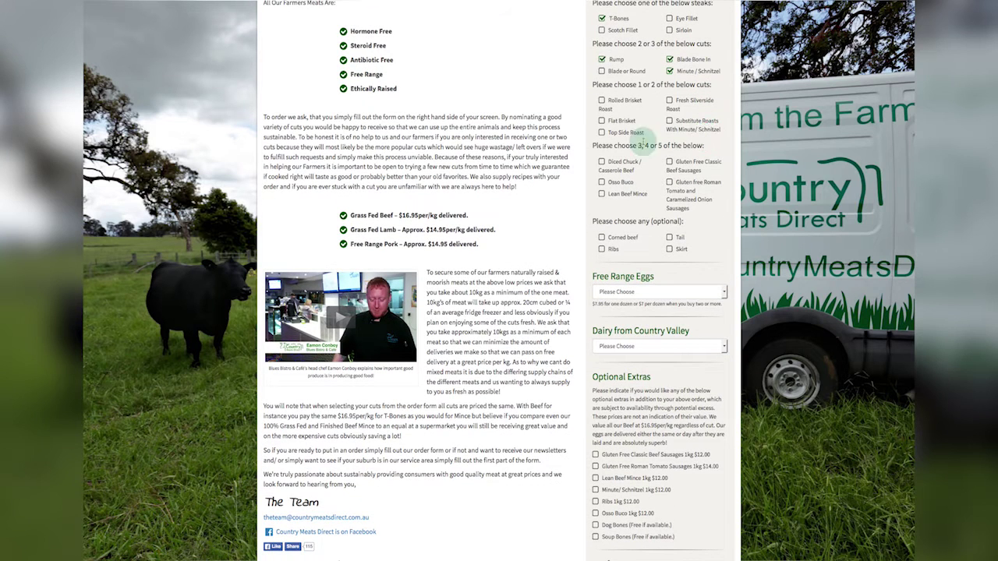
pyautogui.scroll(-1, 642, 140)
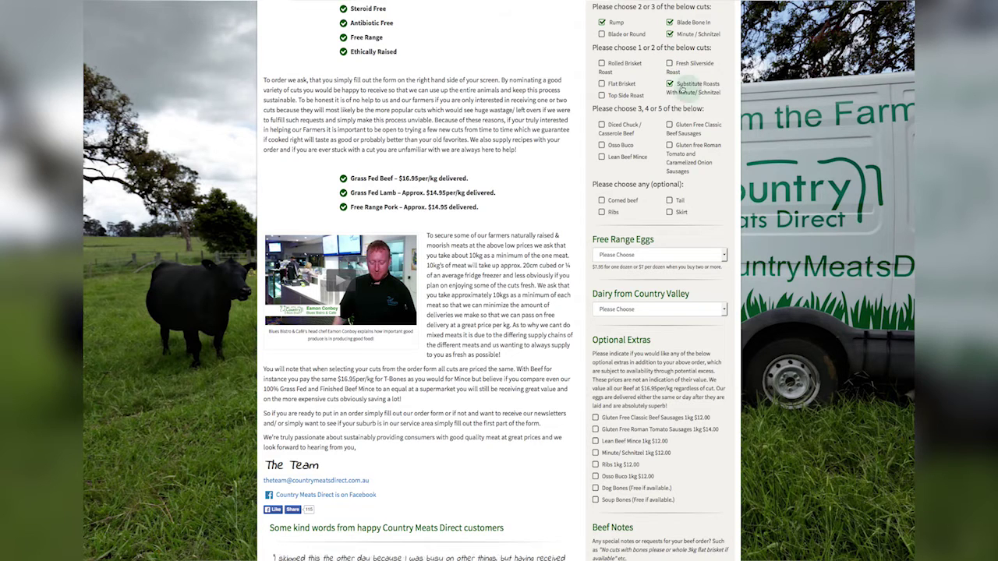
pyautogui.click(669, 64)
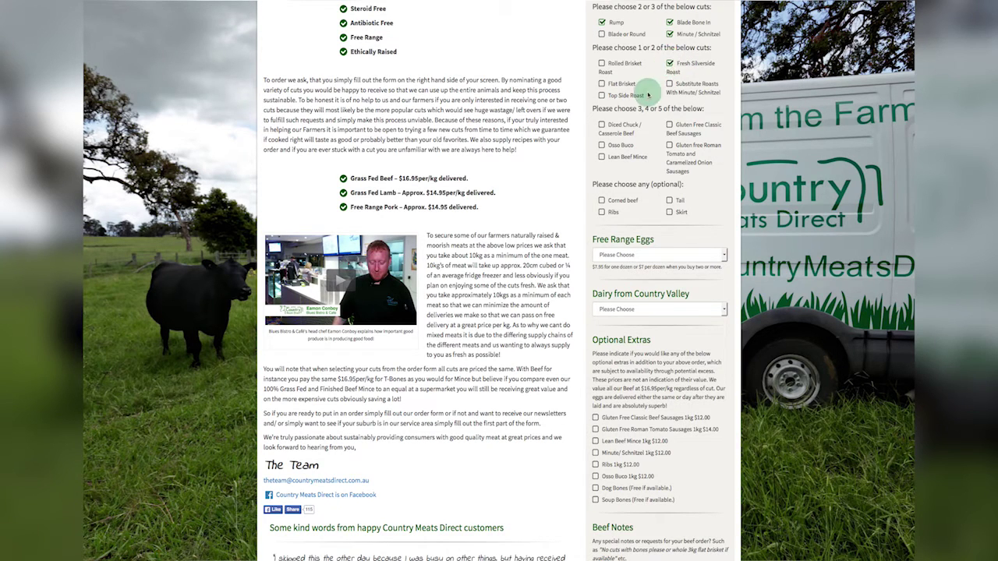
# Step: Choose Lean Beef Mince, Gluten Free Classic Beef Sausages and Osso Buco in the beef group that allows 3, 4 or 5 items
pyautogui.scroll(-1, 647, 94)
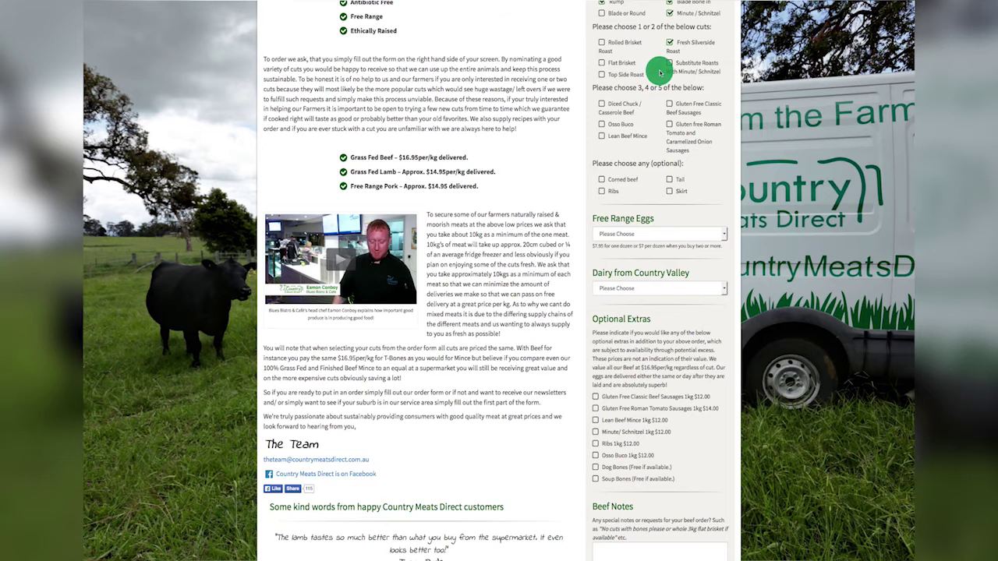
pyautogui.scroll(-2, 660, 72)
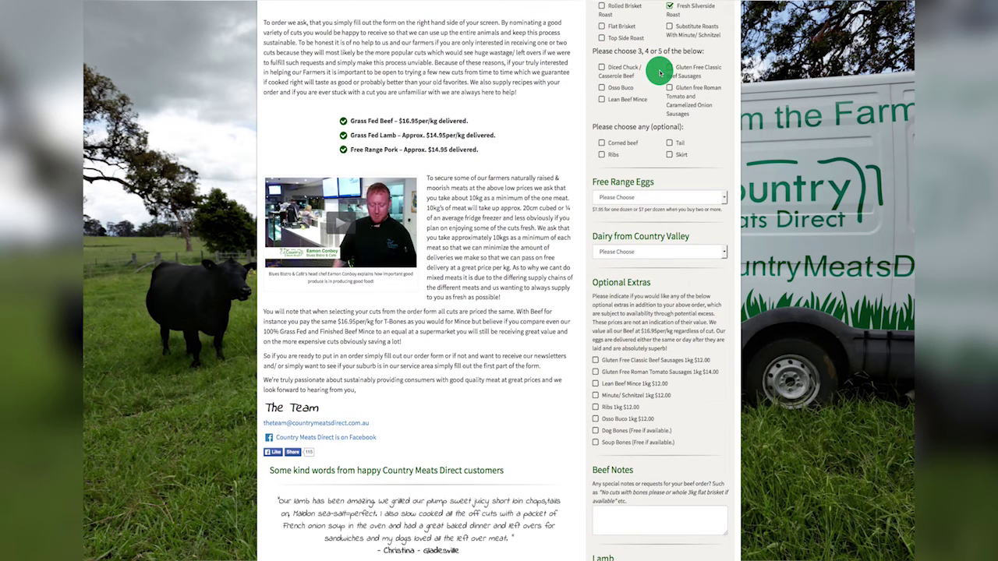
pyautogui.scroll(-1, 662, 62)
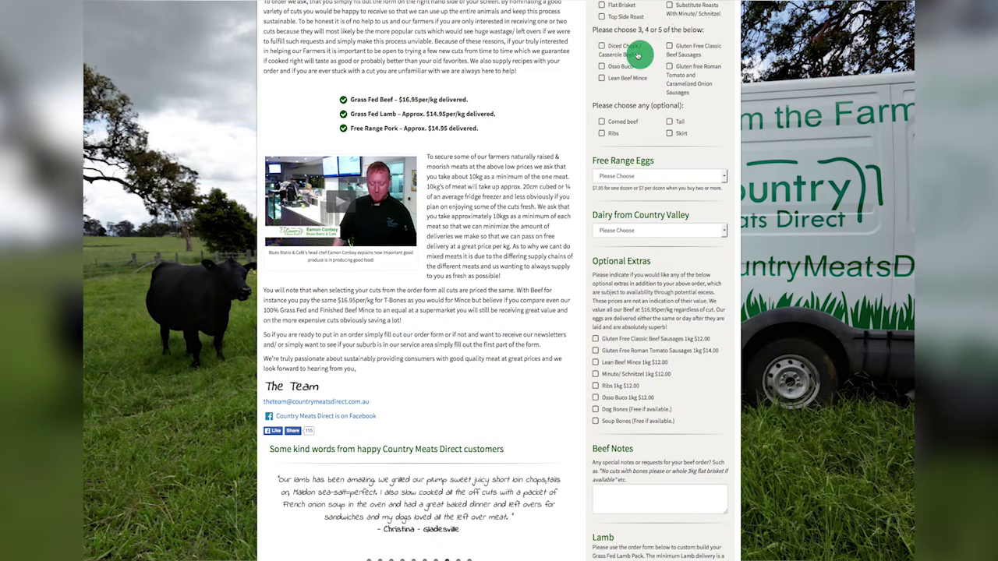
pyautogui.click(602, 78)
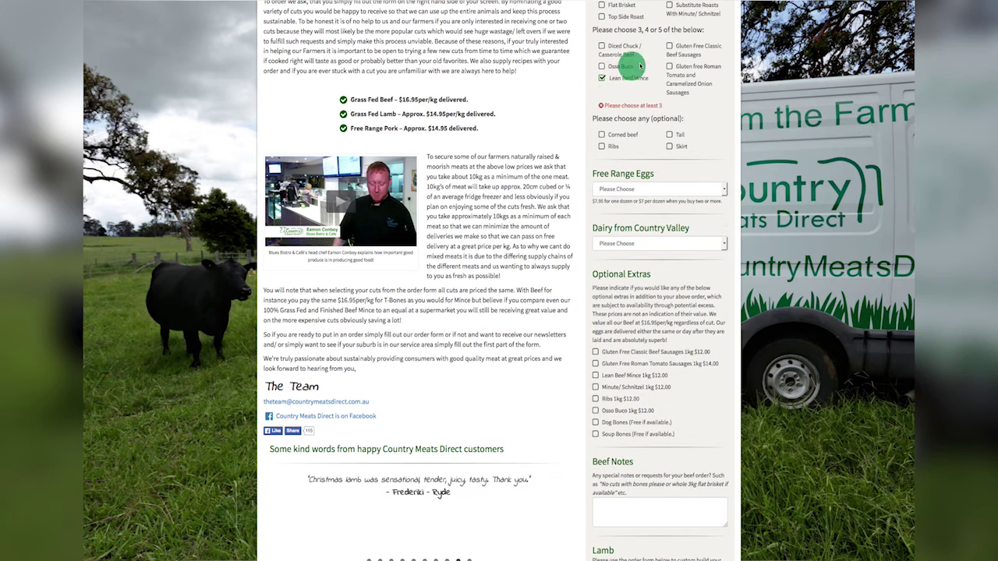
pyautogui.click(670, 48)
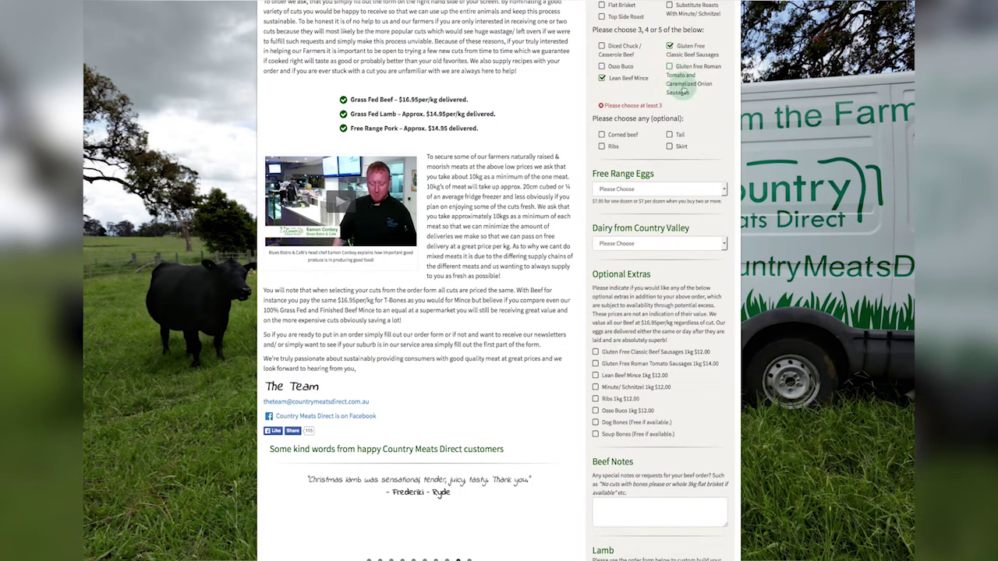
pyautogui.click(603, 69)
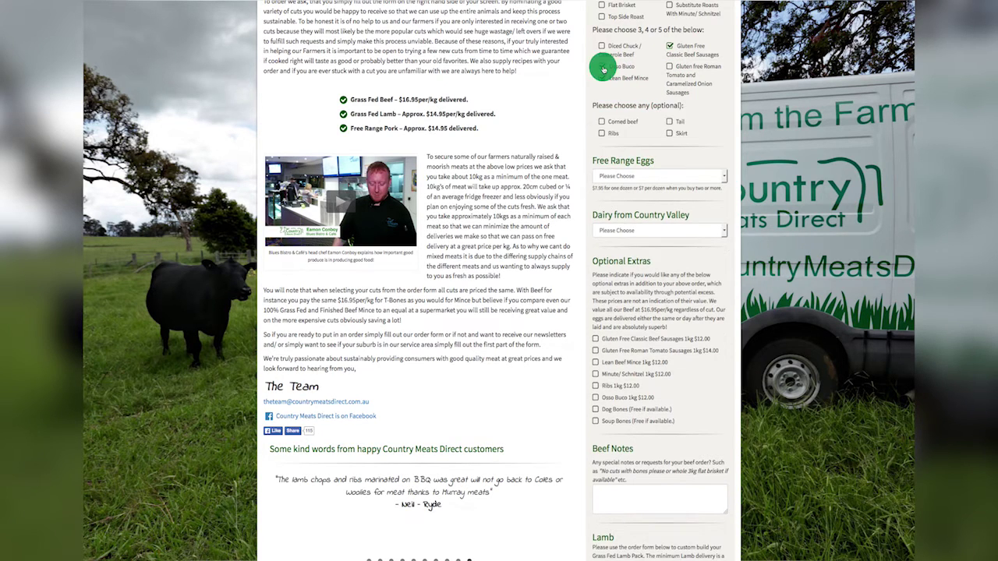
pyautogui.click(625, 71)
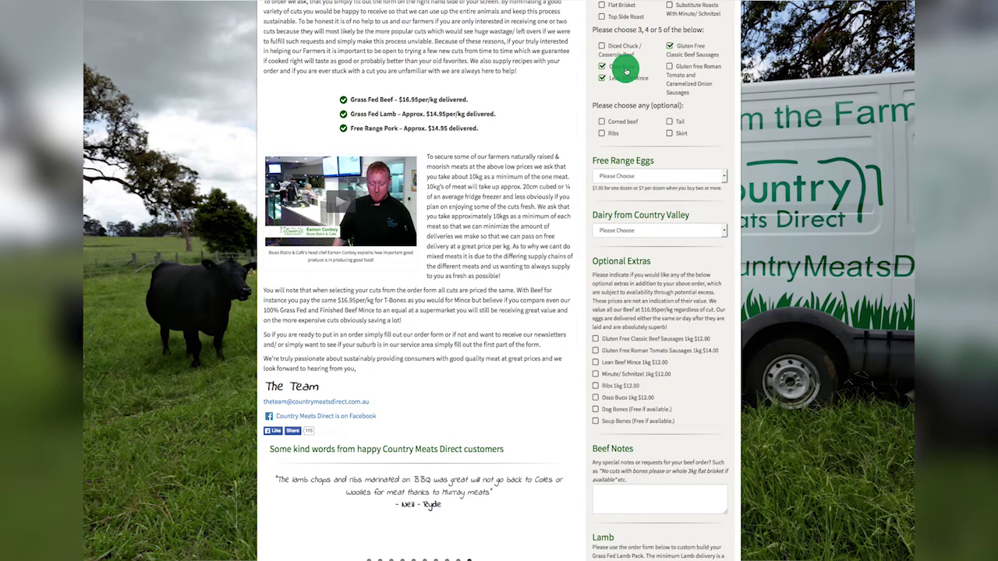
# Step: Add Corned beef and Ribs from the optional cuts of the beef pack
pyautogui.scroll(-1, 626, 71)
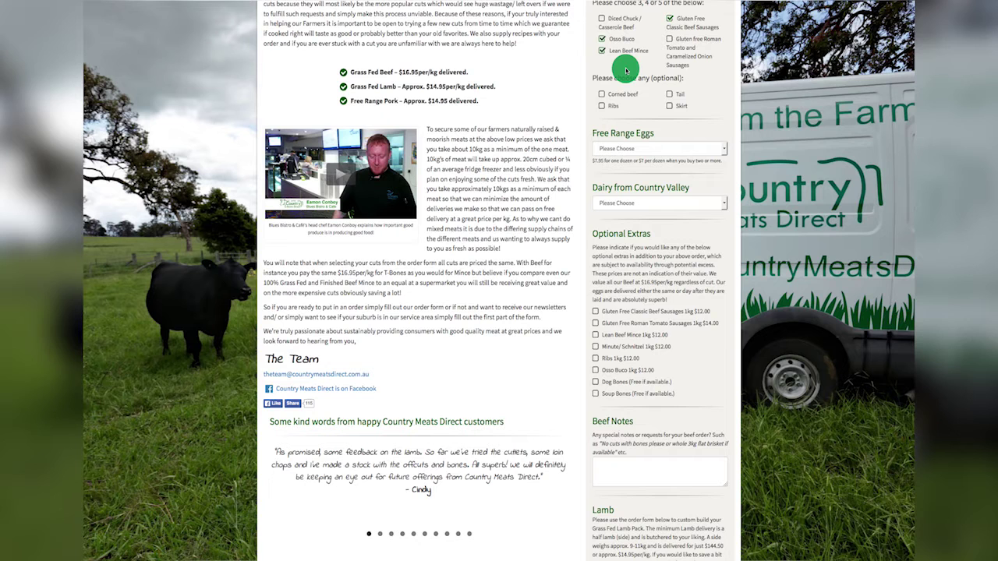
pyautogui.scroll(-1, 626, 70)
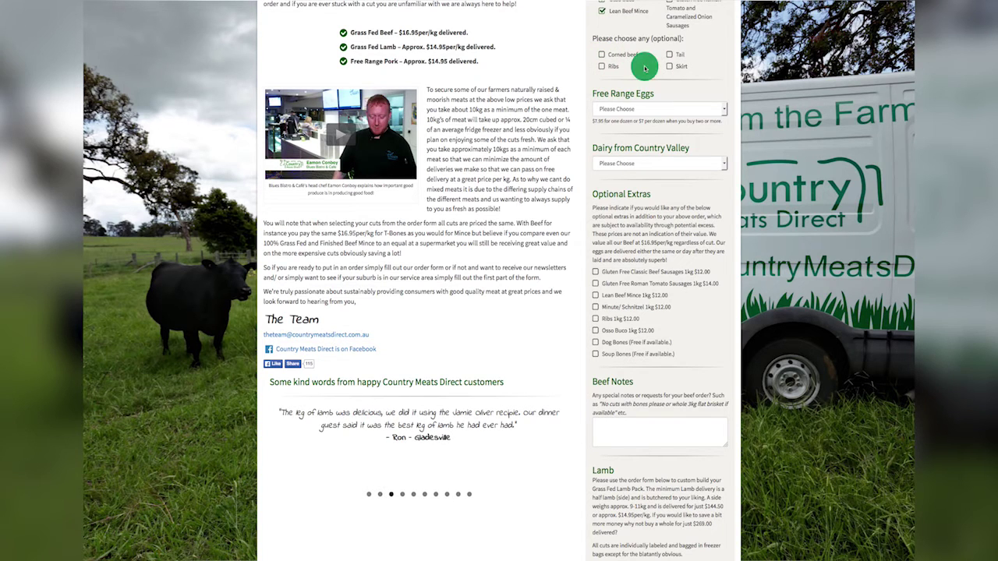
pyautogui.click(602, 54)
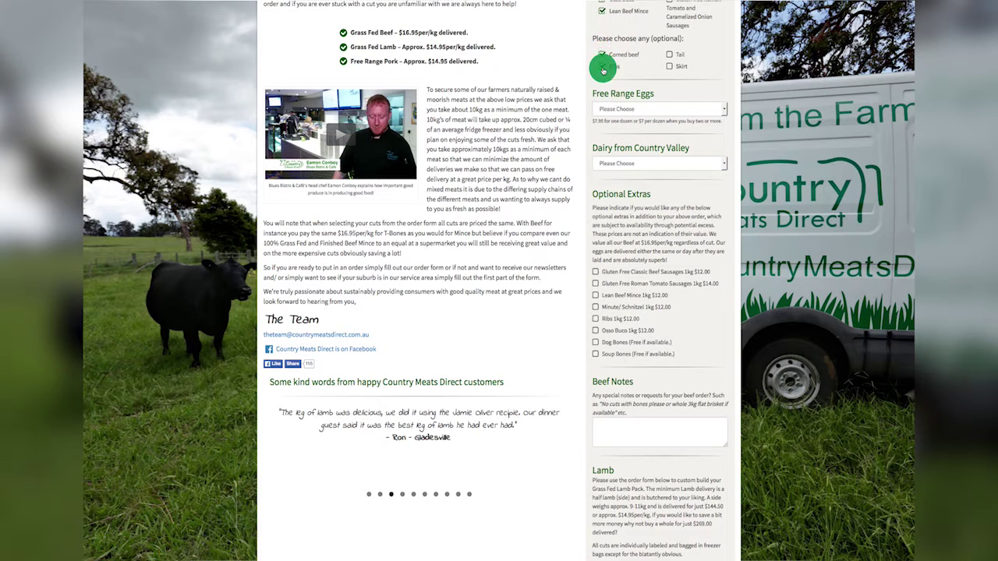
pyautogui.click(603, 67)
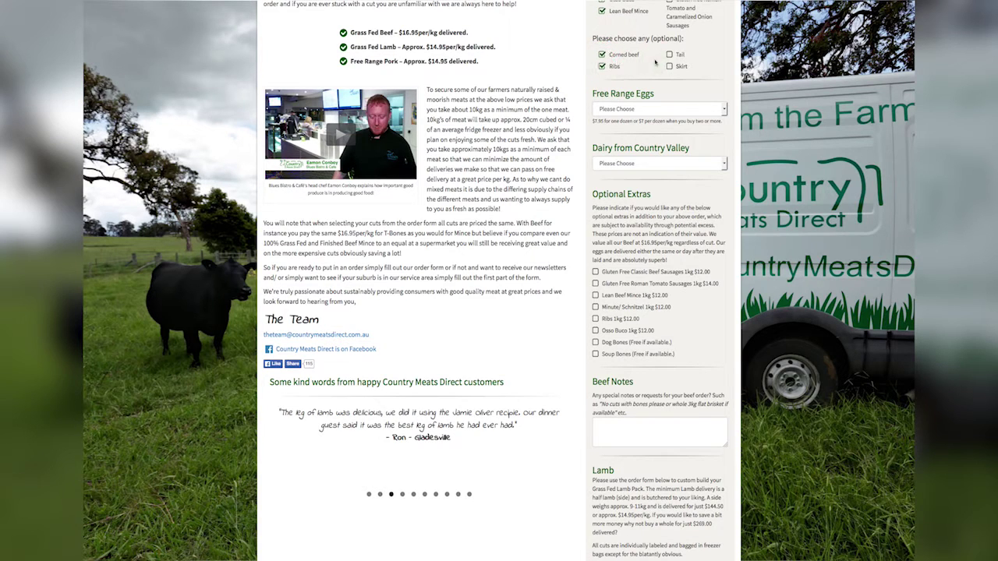
# Step: Add 2 Dozen free range eggs to the beef order
pyautogui.scroll(-1, 699, 73)
pyautogui.click(691, 84)
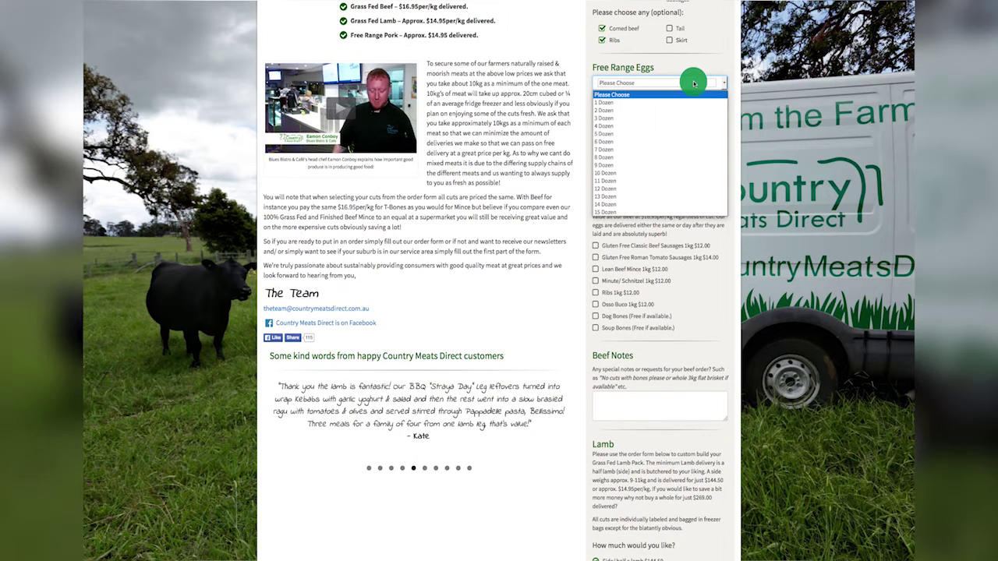
pyautogui.click(669, 111)
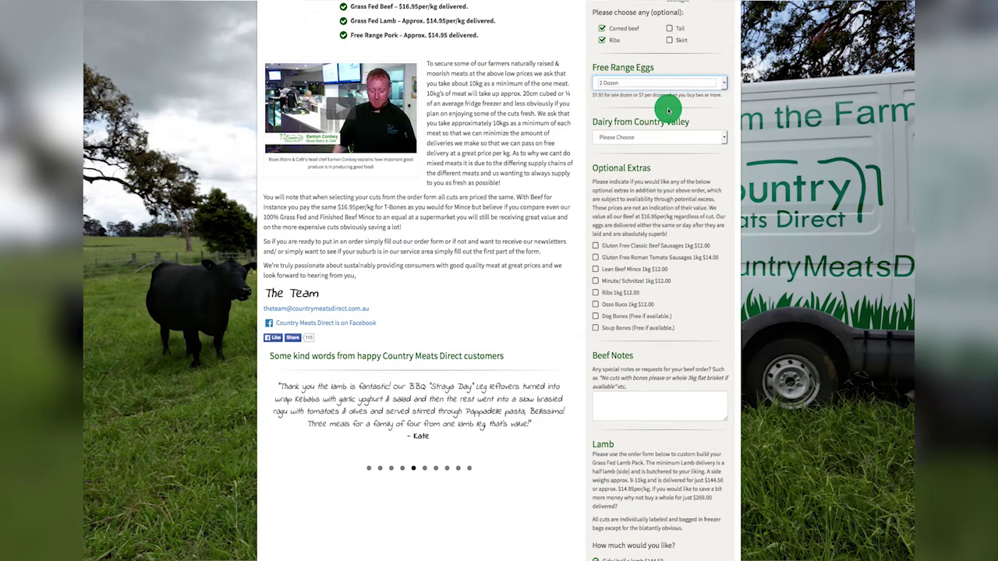
# Step: Add 2L Country Valley Full Cream Milk and 225g Pepe Saya Salted Butter as the beef order's dairy products
pyautogui.scroll(-1, 668, 109)
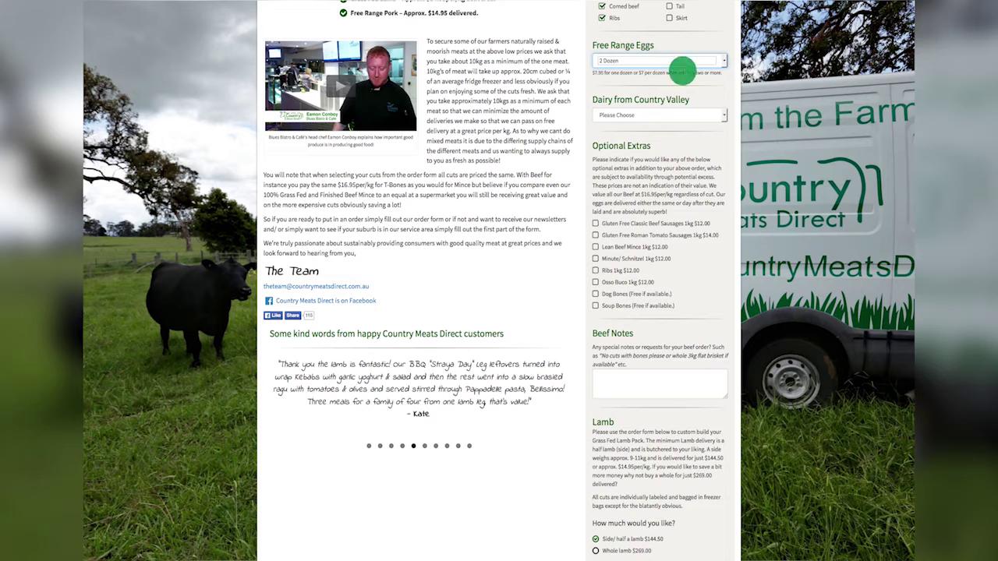
pyautogui.scroll(-1, 693, 83)
pyautogui.click(696, 92)
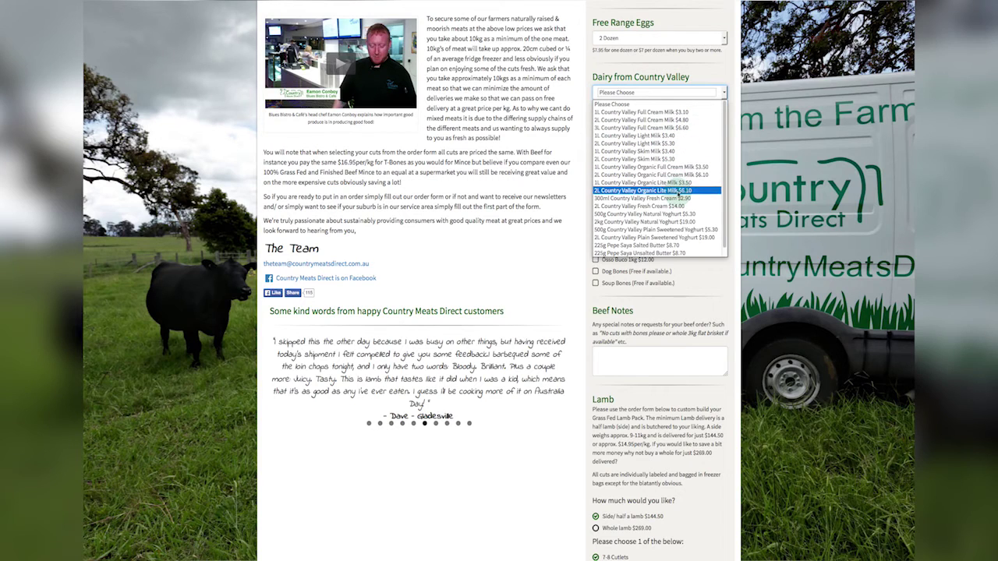
pyautogui.scroll(-1, 677, 226)
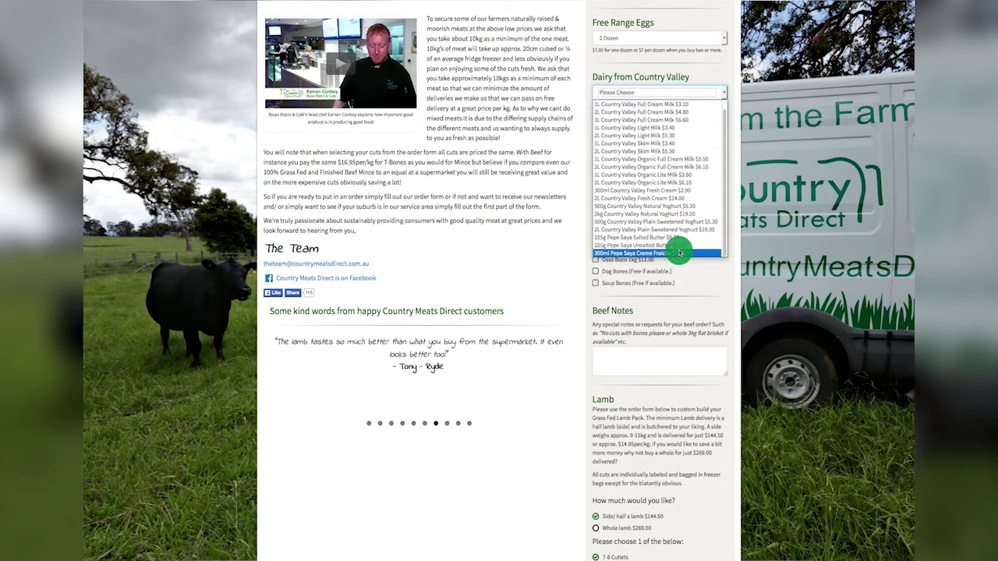
pyautogui.click(651, 113)
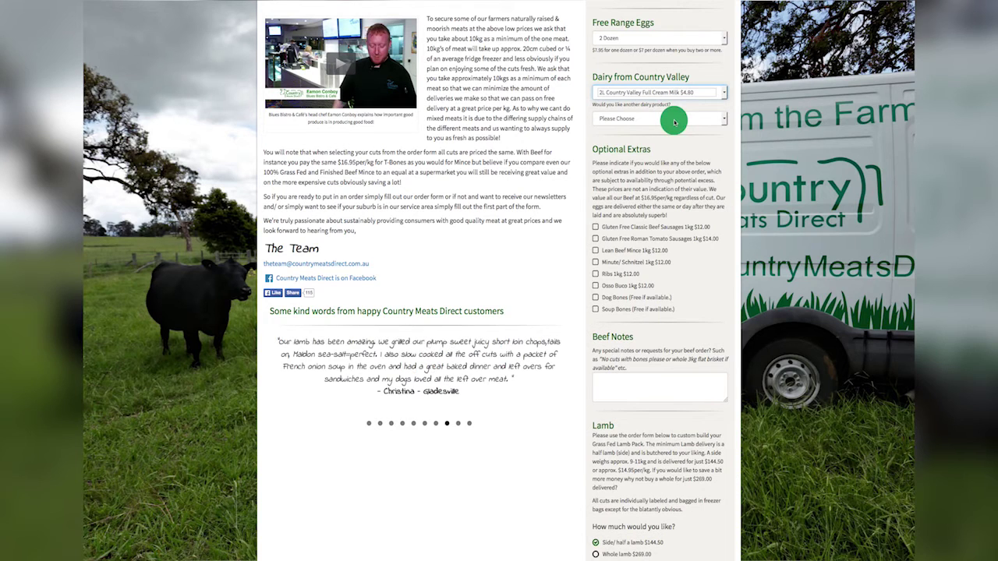
pyautogui.click(673, 119)
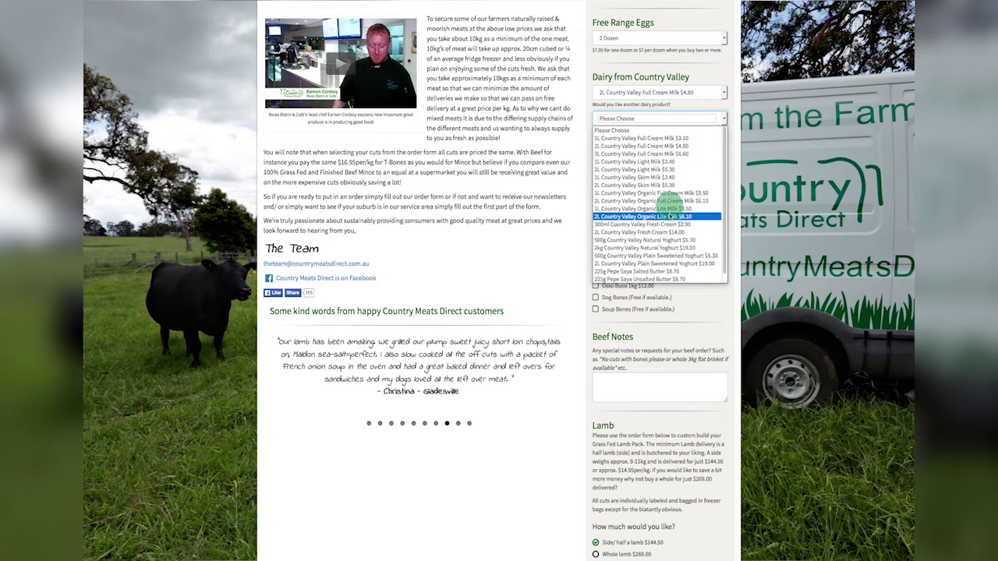
pyautogui.click(684, 275)
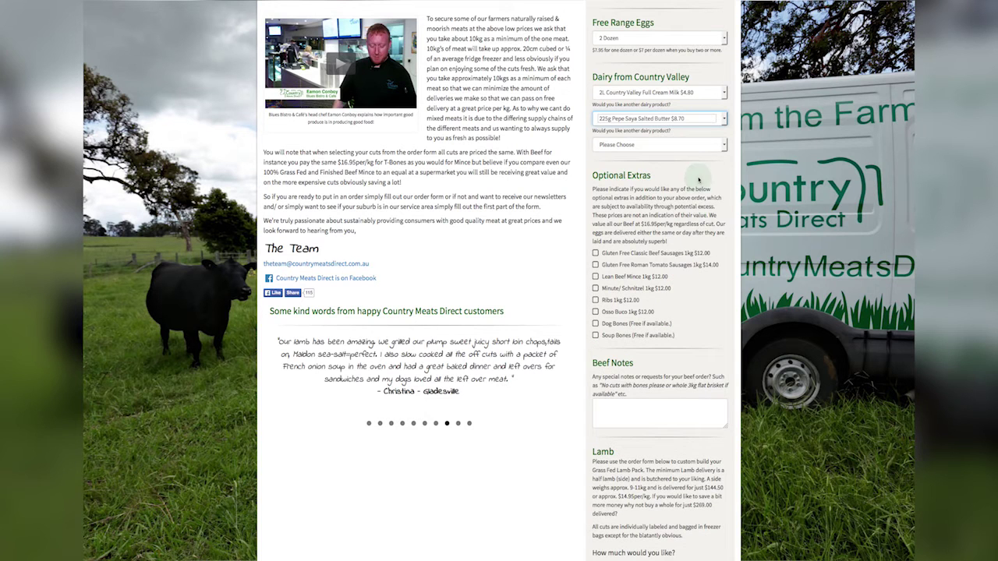
# Step: Look through the beef order's optional extras and activate the Beef Notes field for special requests
pyautogui.scroll(-1, 698, 180)
pyautogui.scroll(-1, 698, 180)
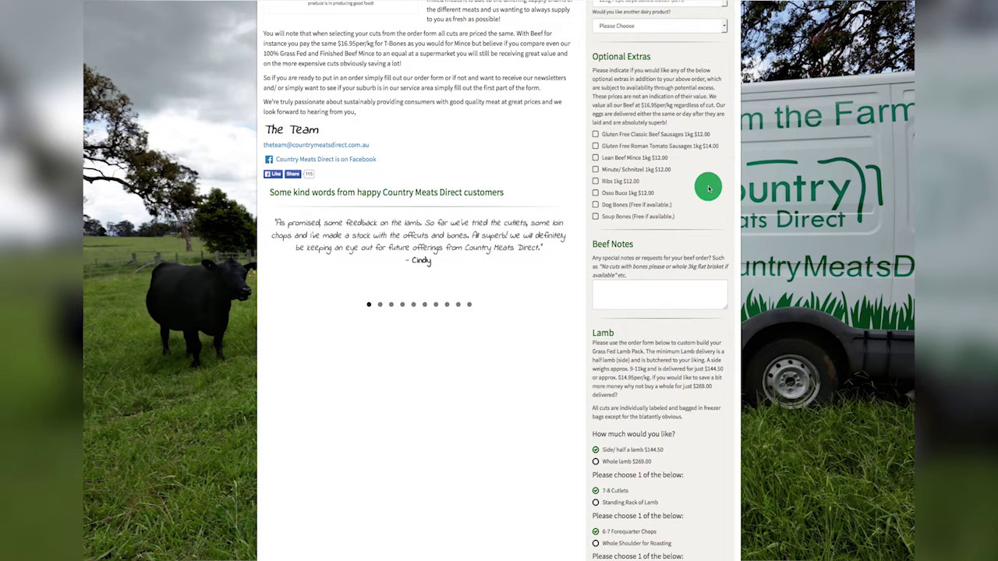
pyautogui.scroll(-1, 708, 188)
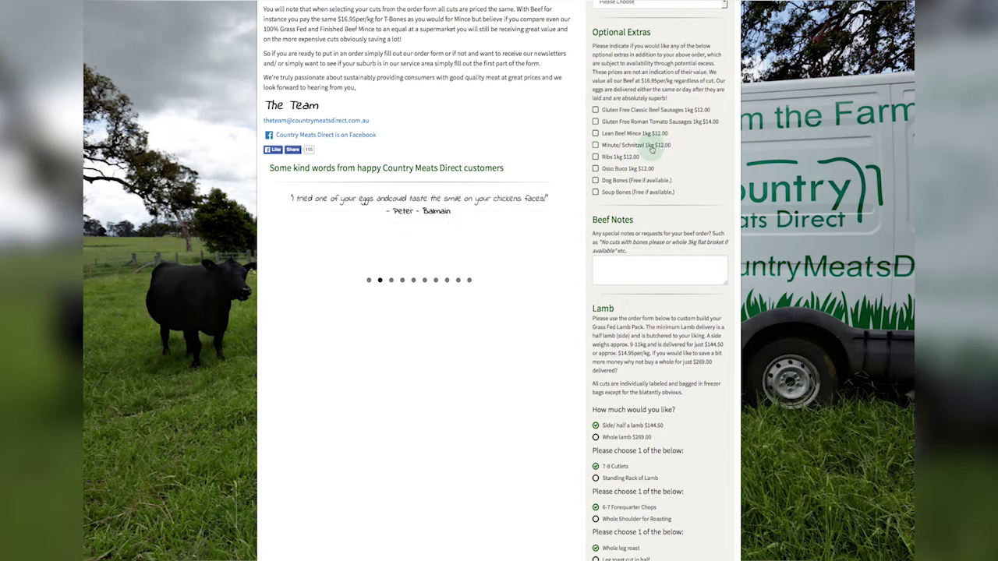
pyautogui.scroll(-1, 662, 164)
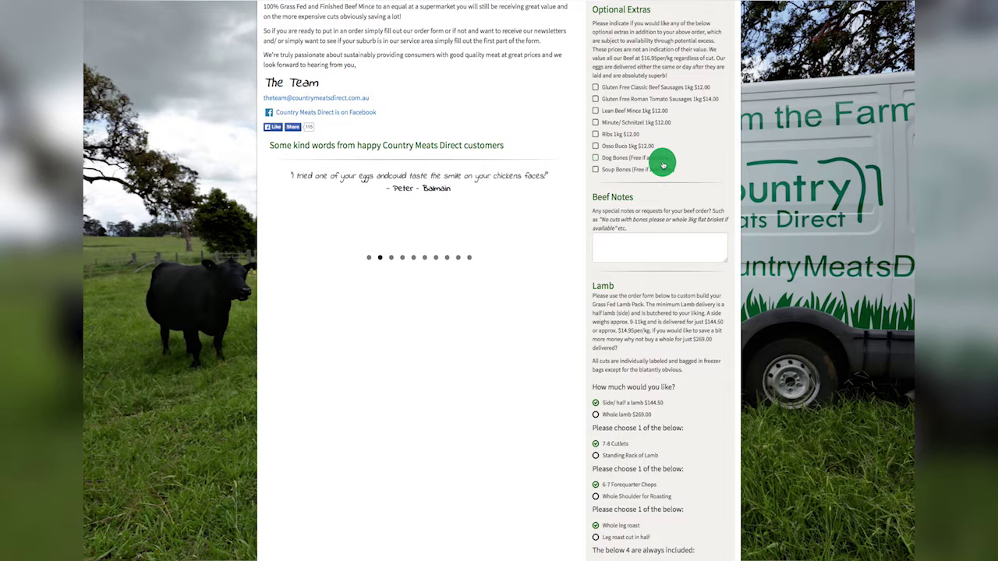
pyautogui.scroll(-2, 663, 163)
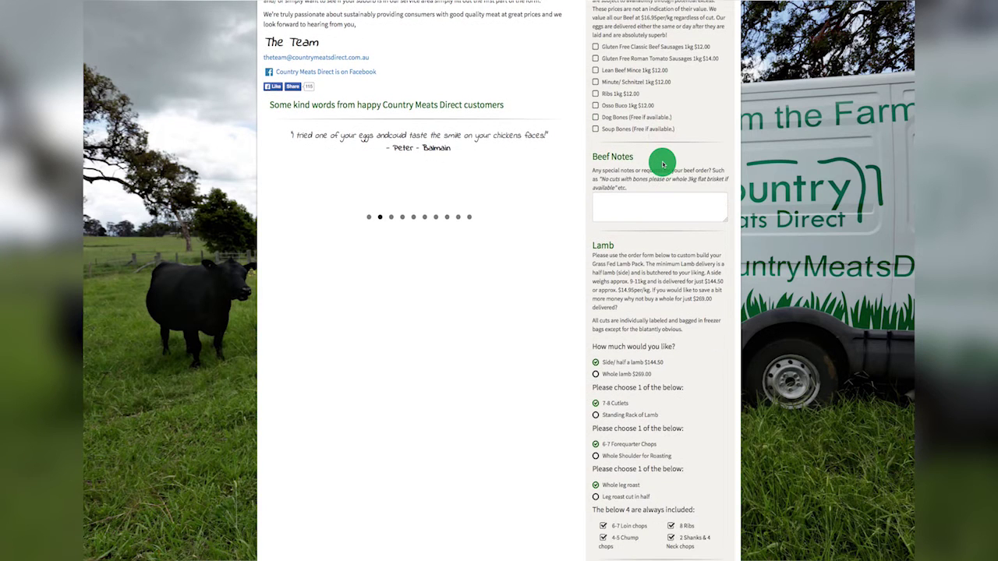
pyautogui.scroll(-2, 663, 164)
pyautogui.click(662, 162)
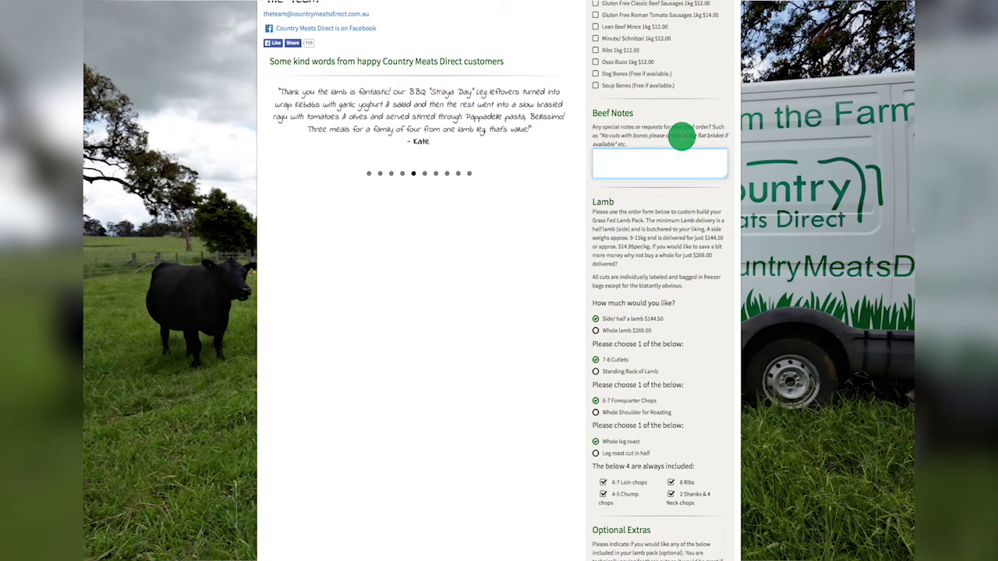
# Step: Choose Standing Rack of Lamb instead of the 7-8 Cutlets for the lamb pack
pyautogui.scroll(-1, 632, 167)
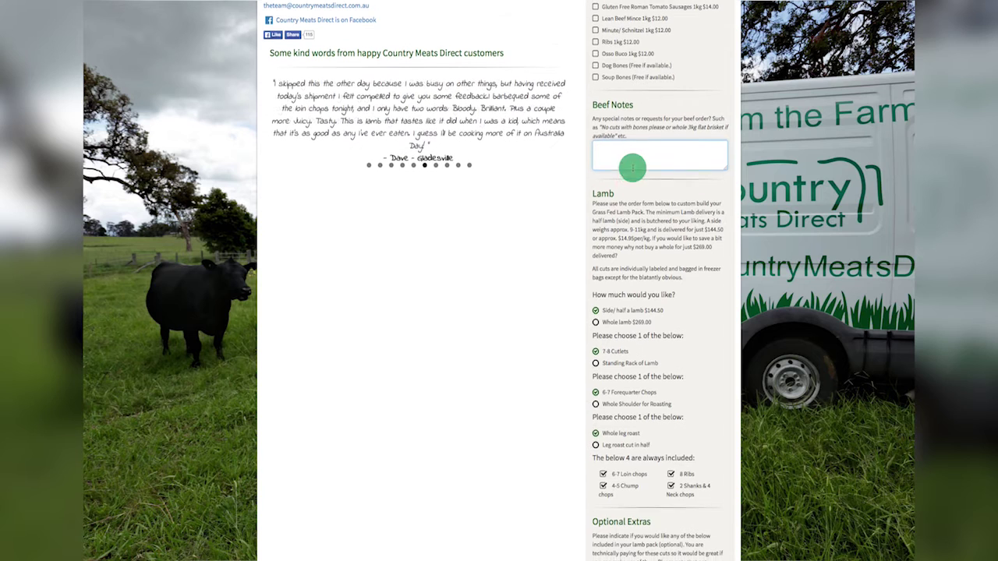
pyautogui.scroll(-1, 706, 152)
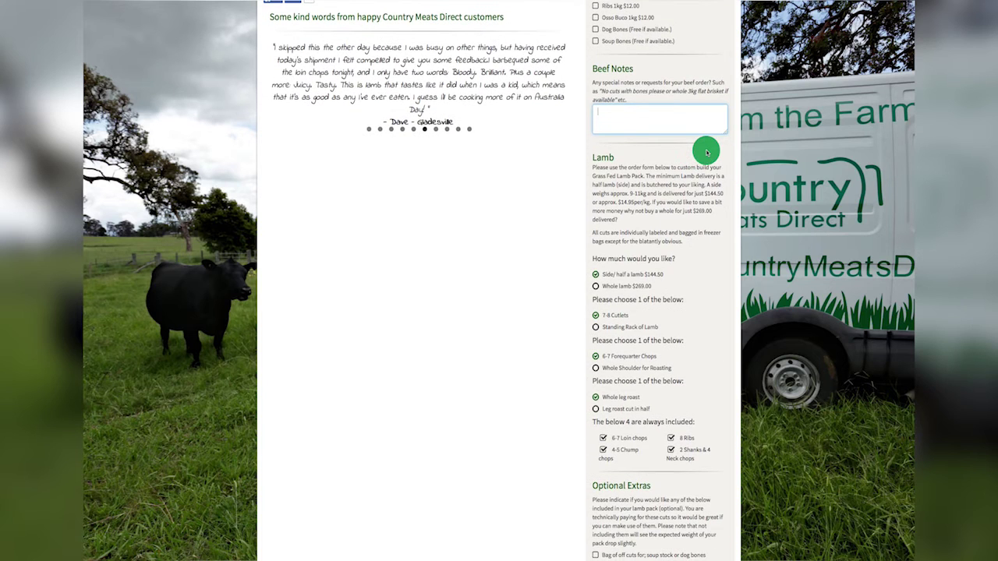
pyautogui.scroll(-5, 706, 152)
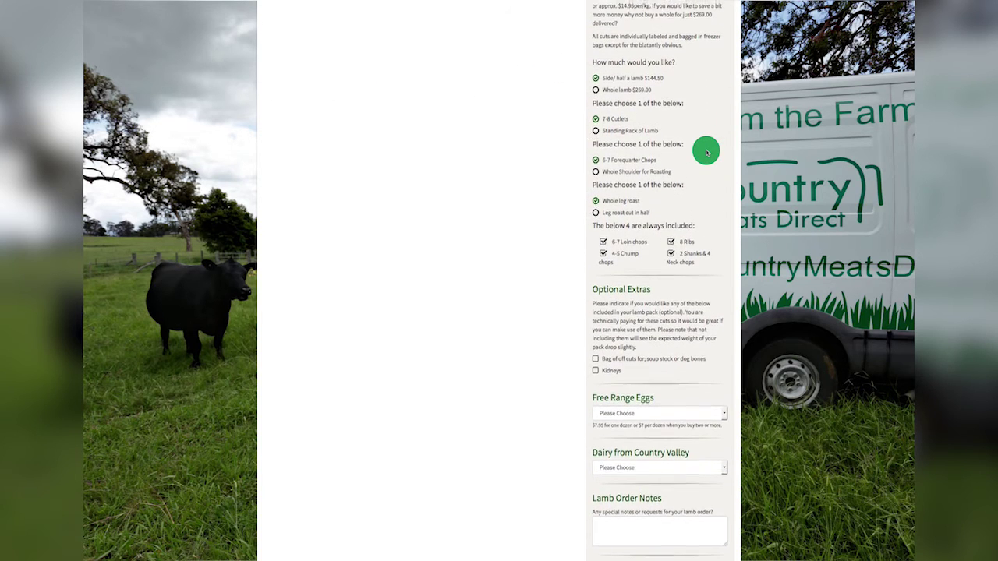
pyautogui.scroll(2, 705, 152)
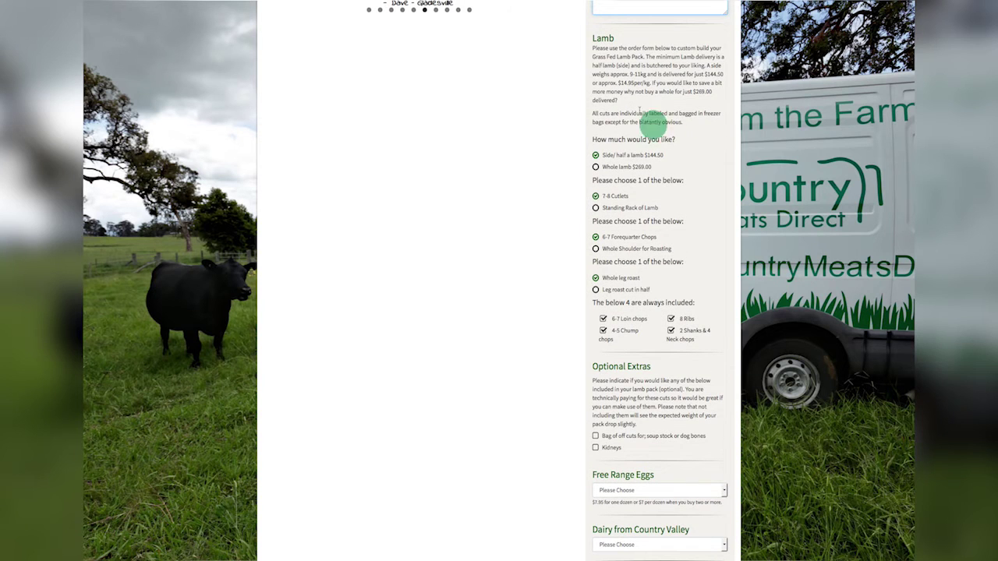
pyautogui.click(652, 91)
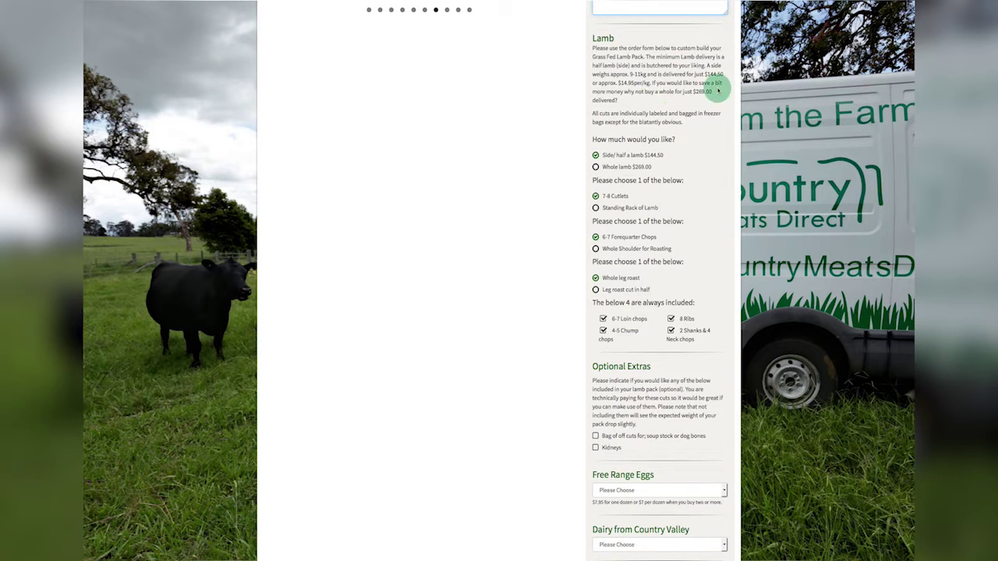
pyautogui.scroll(-1, 669, 152)
pyautogui.scroll(-1, 669, 152)
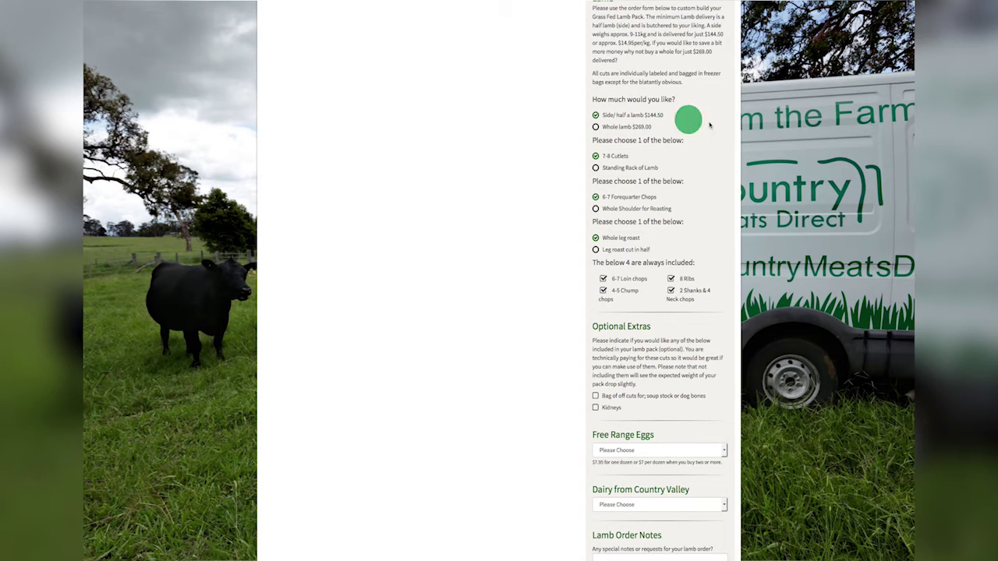
pyautogui.scroll(-2, 712, 126)
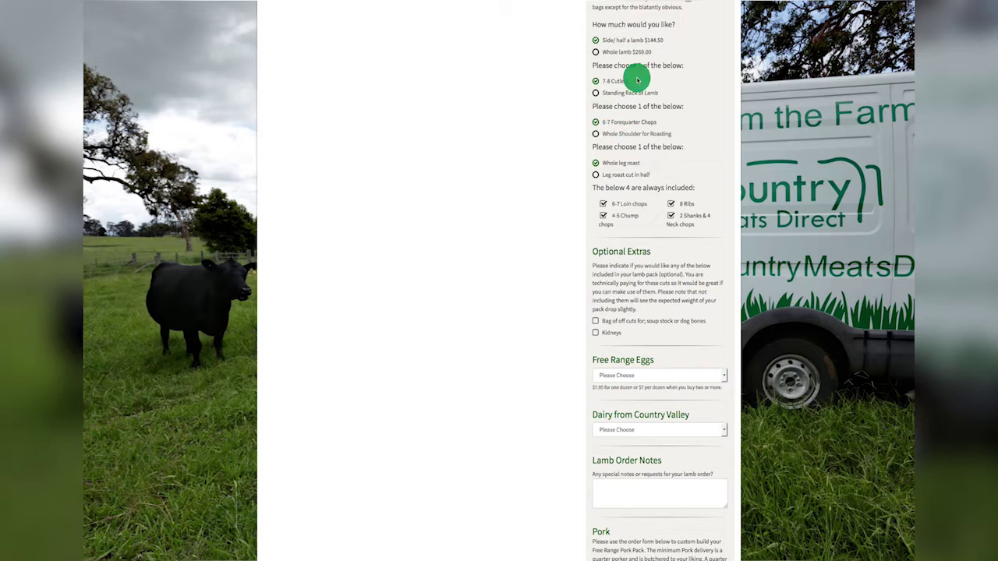
pyautogui.click(598, 93)
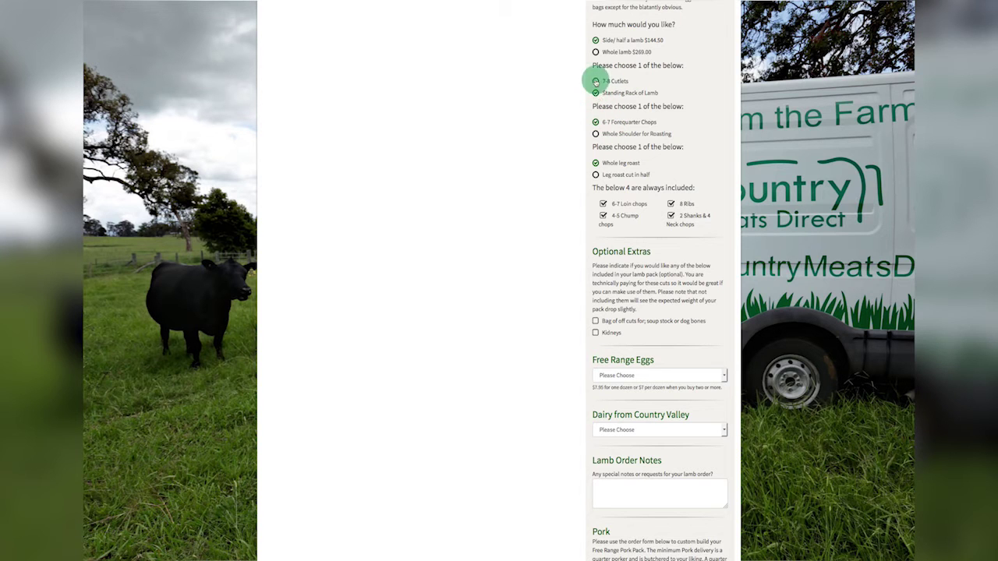
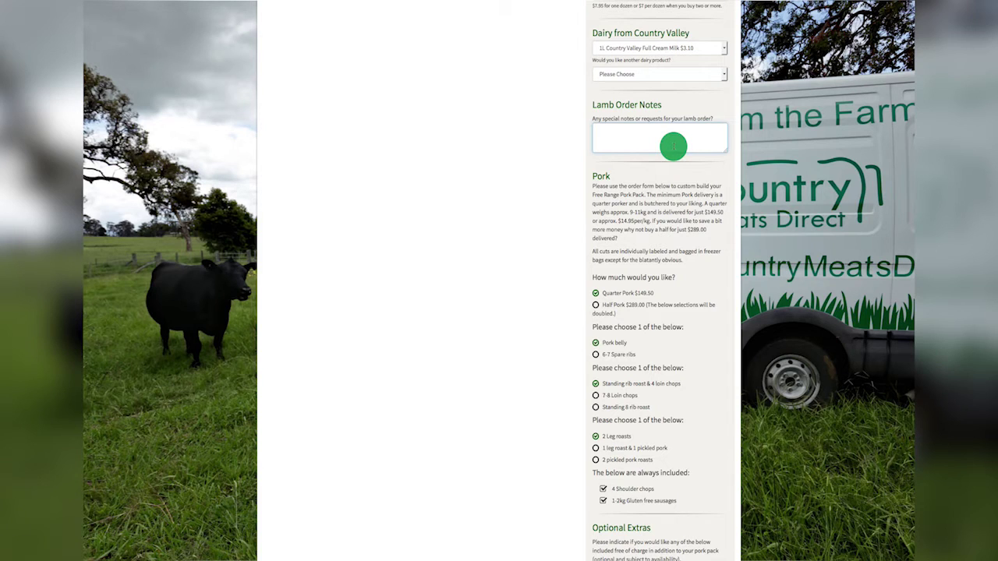
# Step: Review the lamb order's chosen cuts, always-included items, optional extras, eggs and dairy selections
pyautogui.scroll(5, 673, 146)
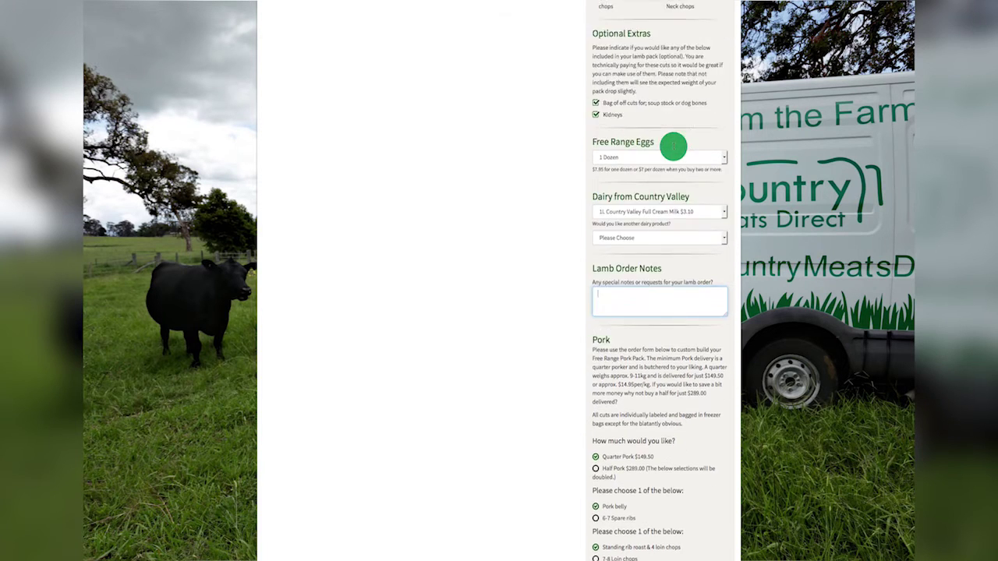
pyautogui.scroll(1, 674, 146)
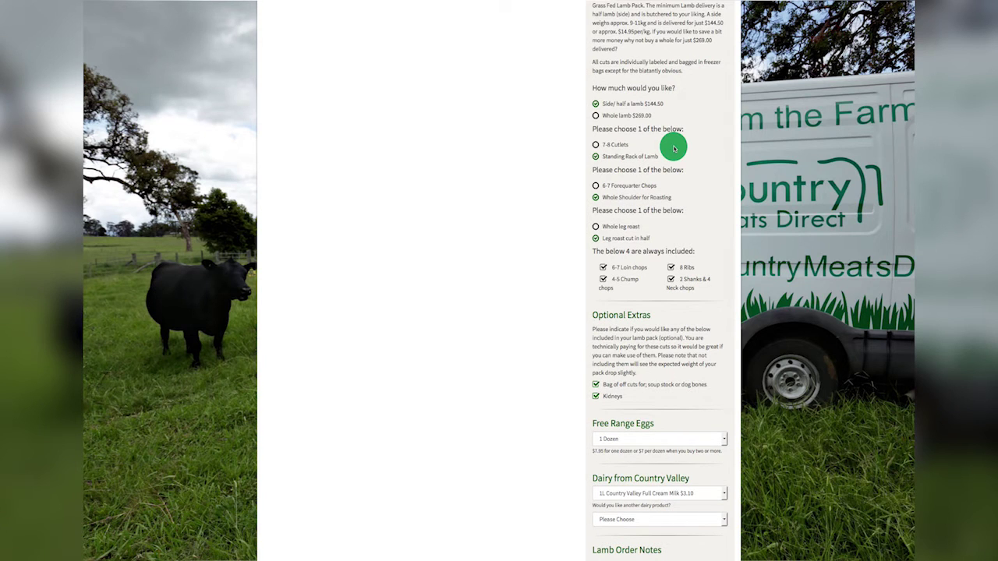
pyautogui.scroll(-3, 674, 148)
pyautogui.scroll(-1, 674, 148)
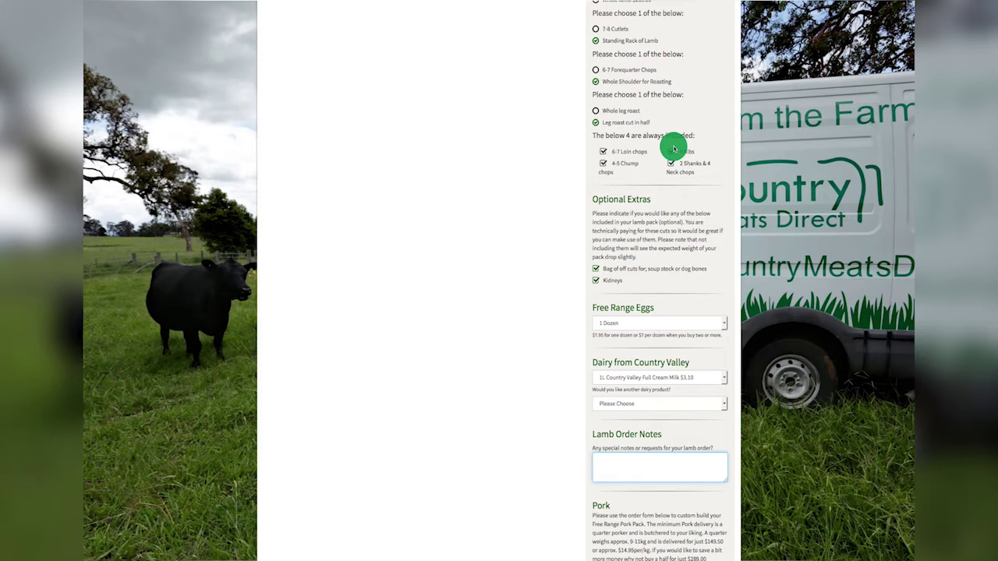
pyautogui.scroll(1, 673, 148)
pyautogui.scroll(-3, 674, 147)
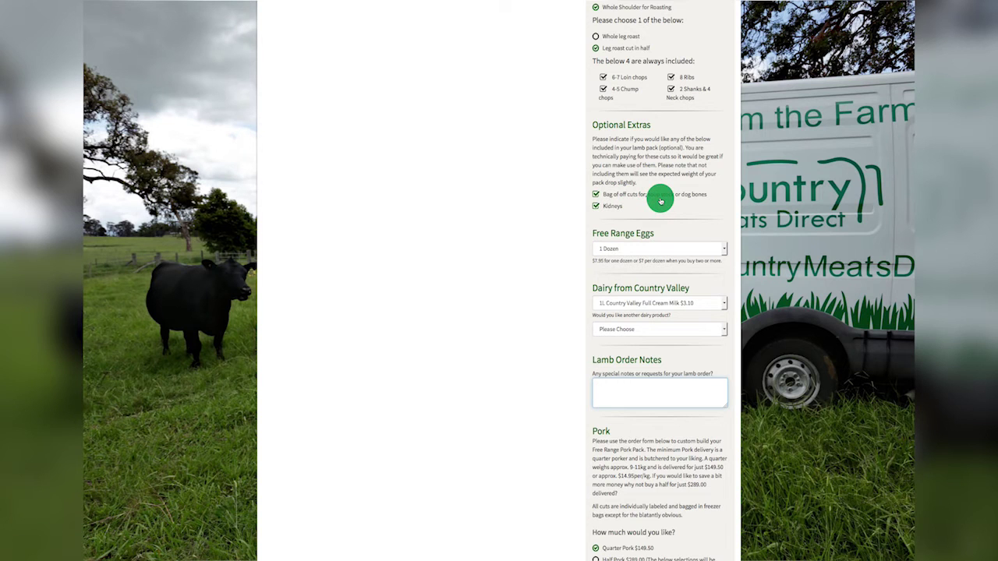
pyautogui.scroll(-1, 661, 200)
pyautogui.scroll(2, 661, 200)
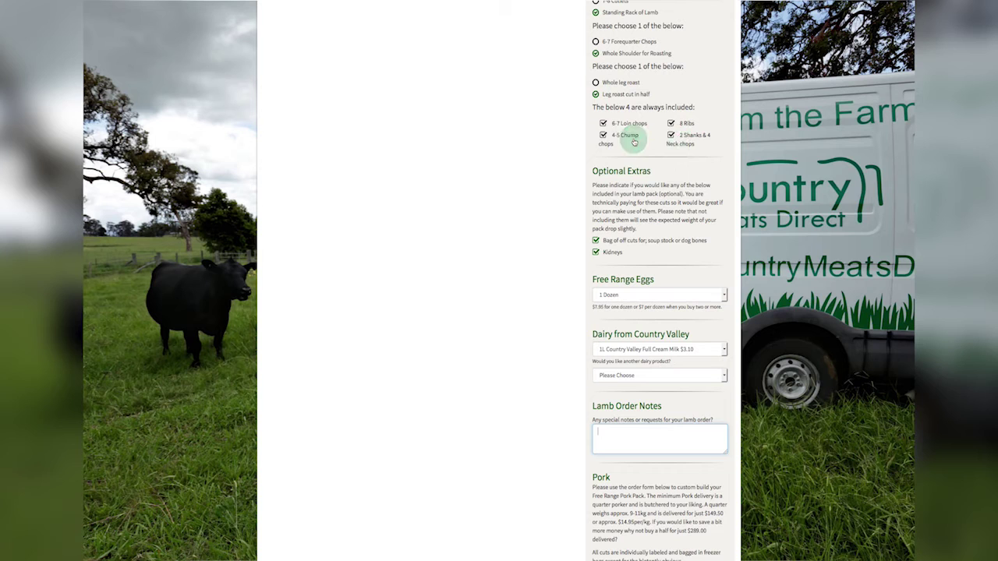
pyautogui.scroll(-3, 614, 151)
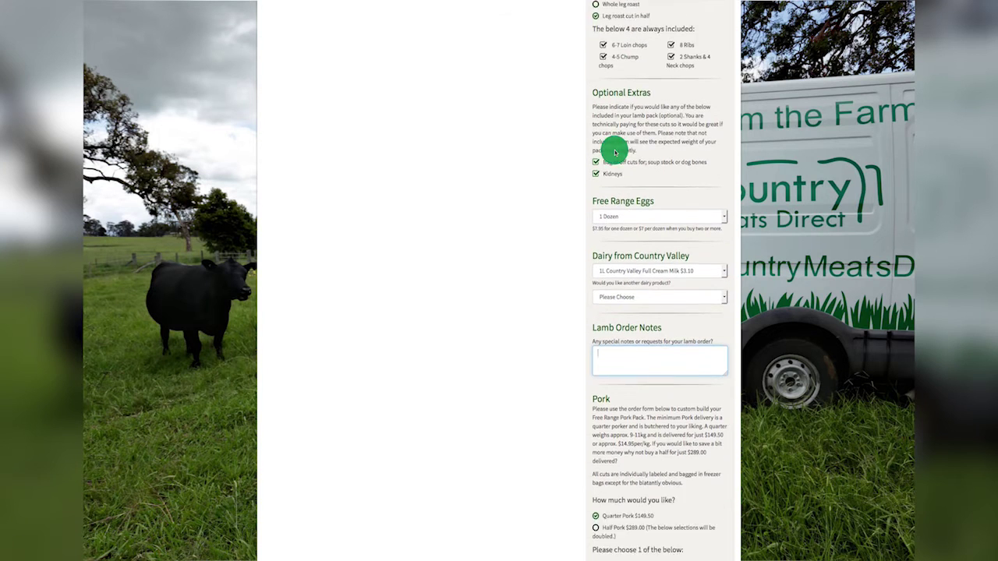
# Step: Look over the pork pack's sizes, cut choices, included items and optional extras
pyautogui.scroll(-3, 614, 151)
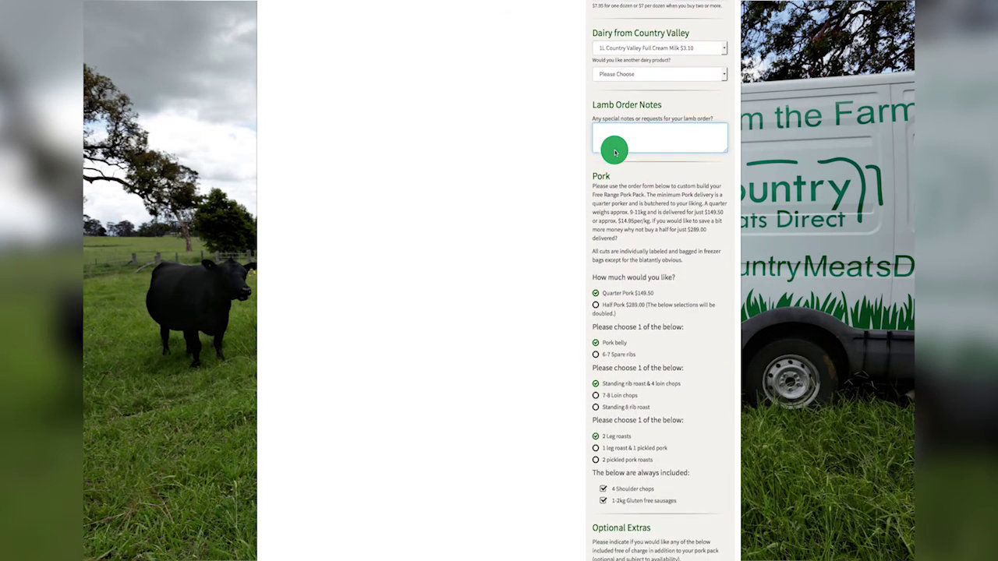
pyautogui.scroll(-3, 614, 150)
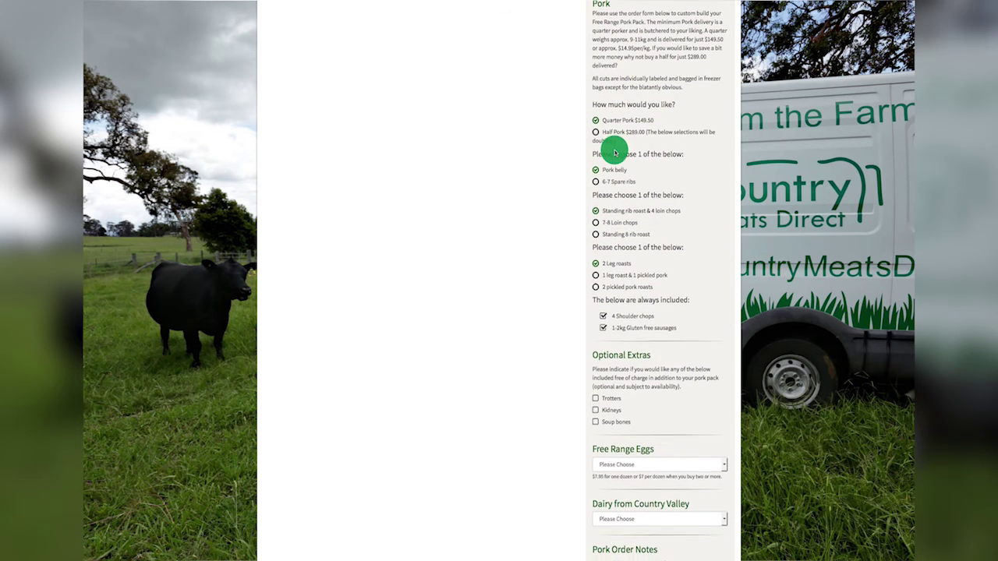
pyautogui.scroll(5, 614, 150)
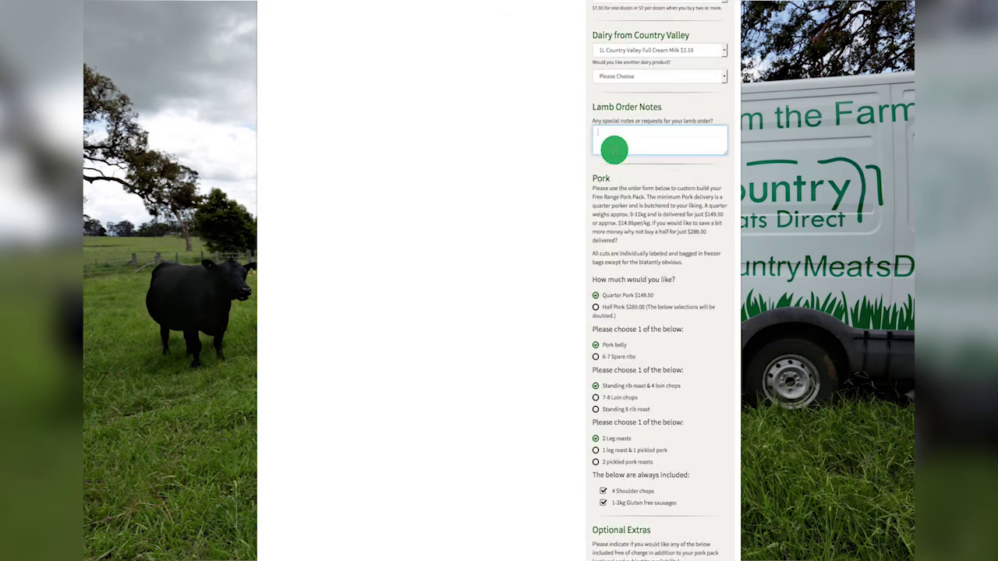
# Step: Read the pork pack's description and pricing, and compare its quarter or half size, belly or spare ribs, and rib roast options
pyautogui.scroll(-2, 614, 149)
pyautogui.scroll(-2, 633, 195)
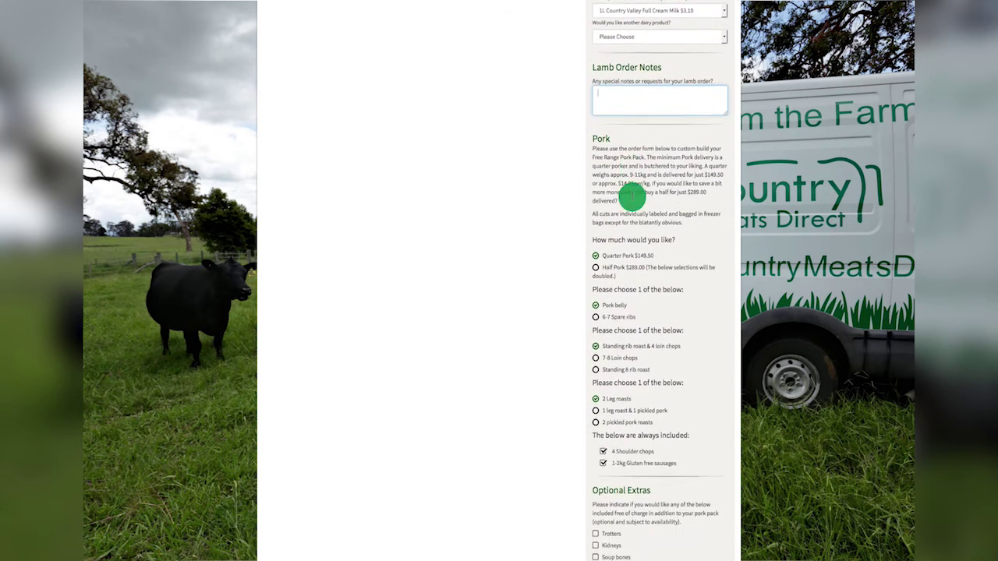
pyautogui.click(651, 152)
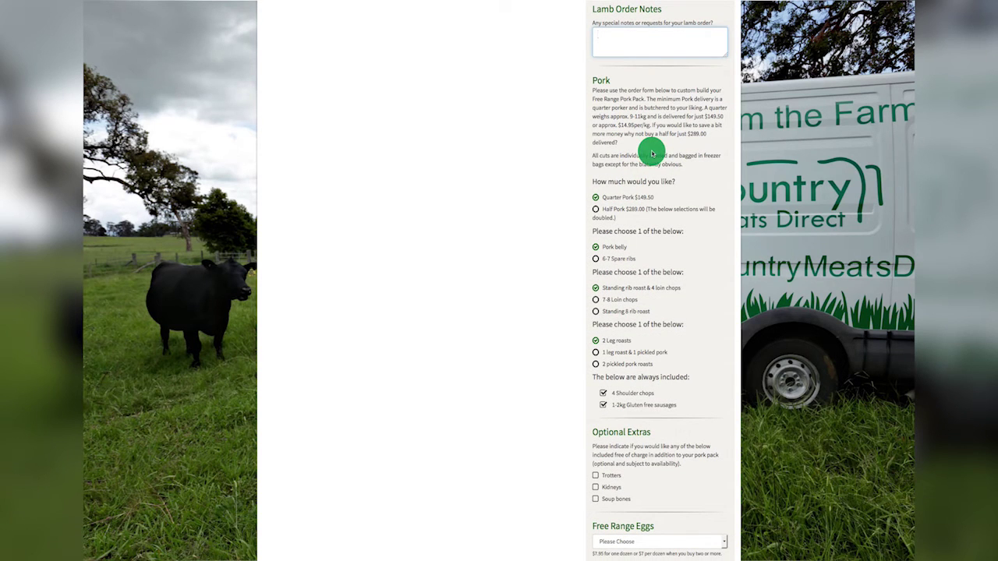
pyautogui.click(699, 122)
pyautogui.scroll(-2, 700, 124)
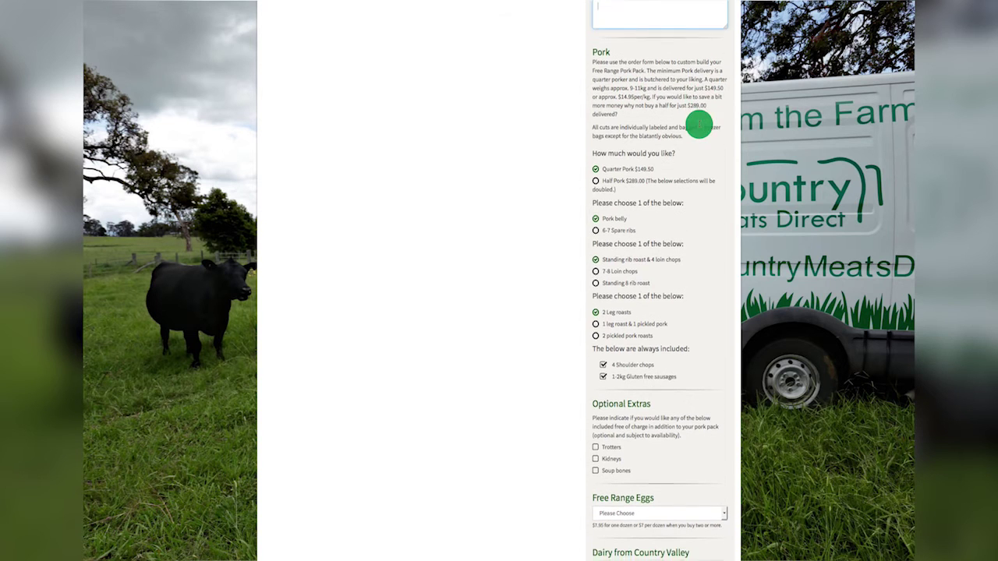
pyautogui.scroll(-4, 699, 122)
pyautogui.click(638, 116)
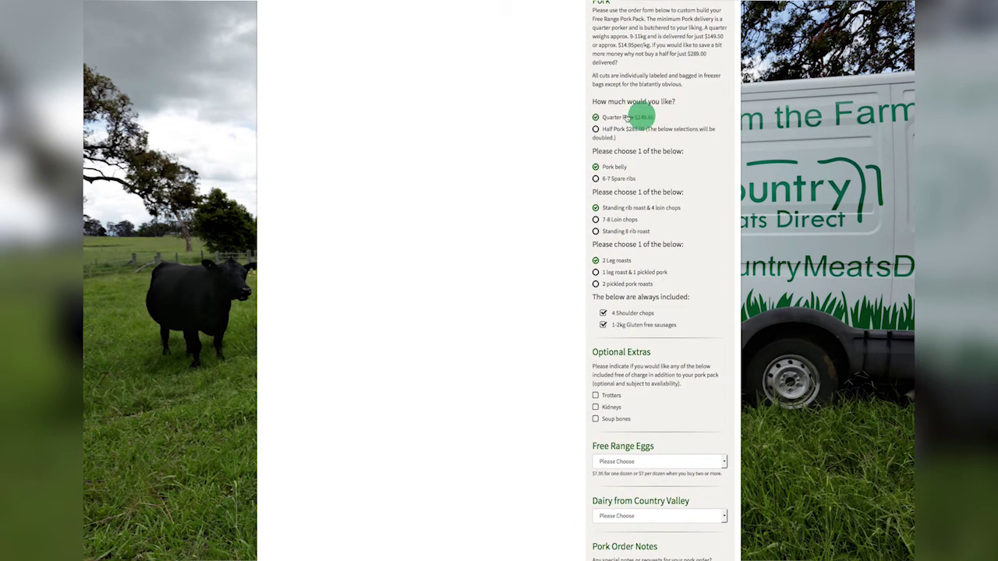
pyautogui.click(599, 126)
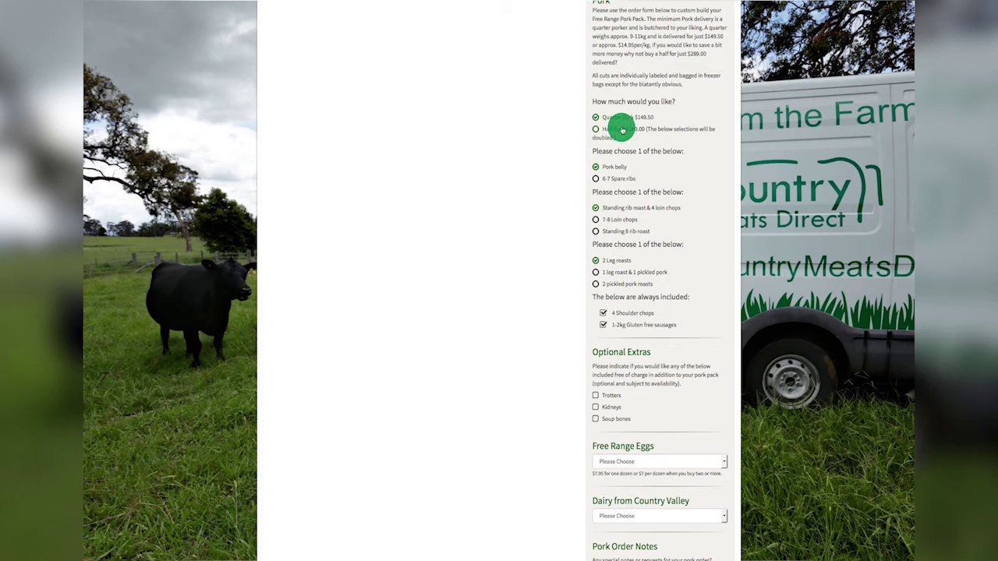
pyautogui.scroll(-4, 621, 130)
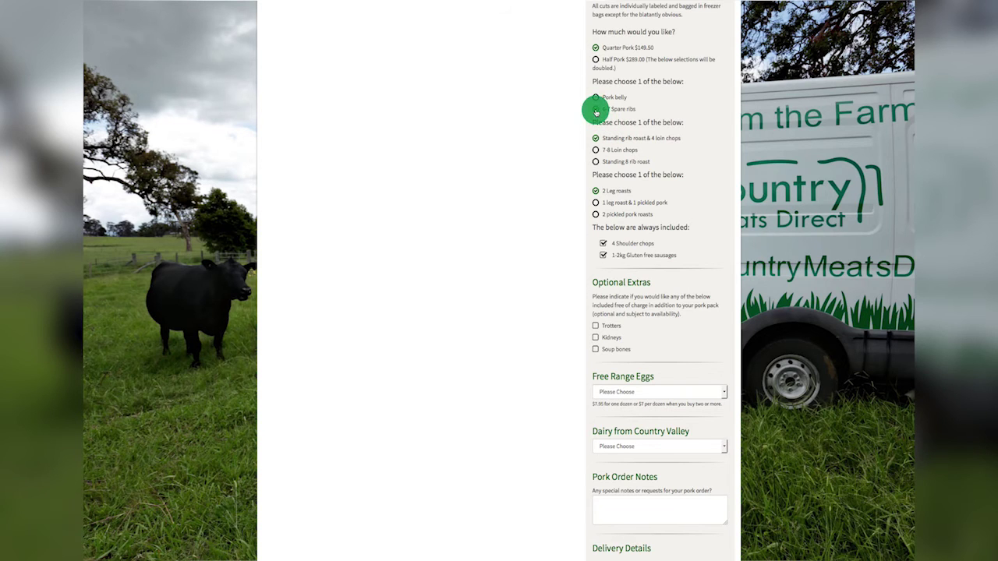
pyautogui.scroll(-2, 625, 136)
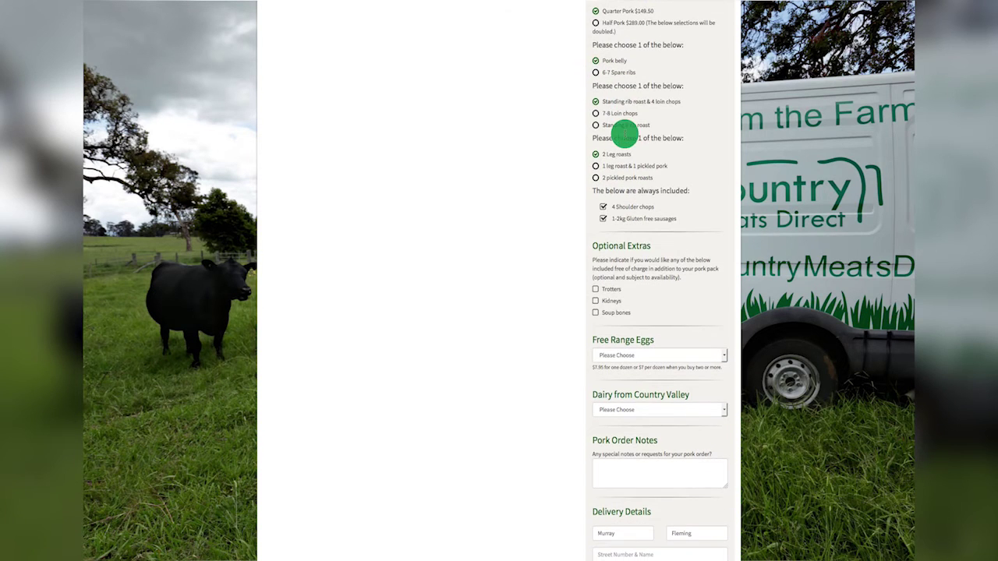
pyautogui.click(662, 98)
pyautogui.click(684, 105)
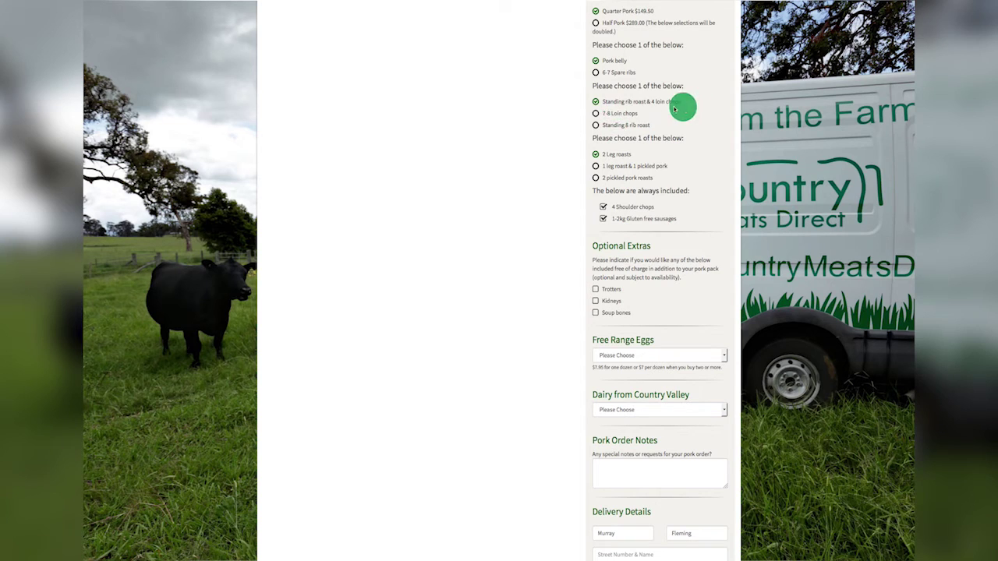
# Step: Try Standing 8 rib roast for the pork pack, and switch back to Standing rib roast & 4 loin chops
pyautogui.click(597, 125)
pyautogui.click(641, 127)
pyautogui.click(608, 128)
pyautogui.click(648, 124)
pyautogui.click(613, 128)
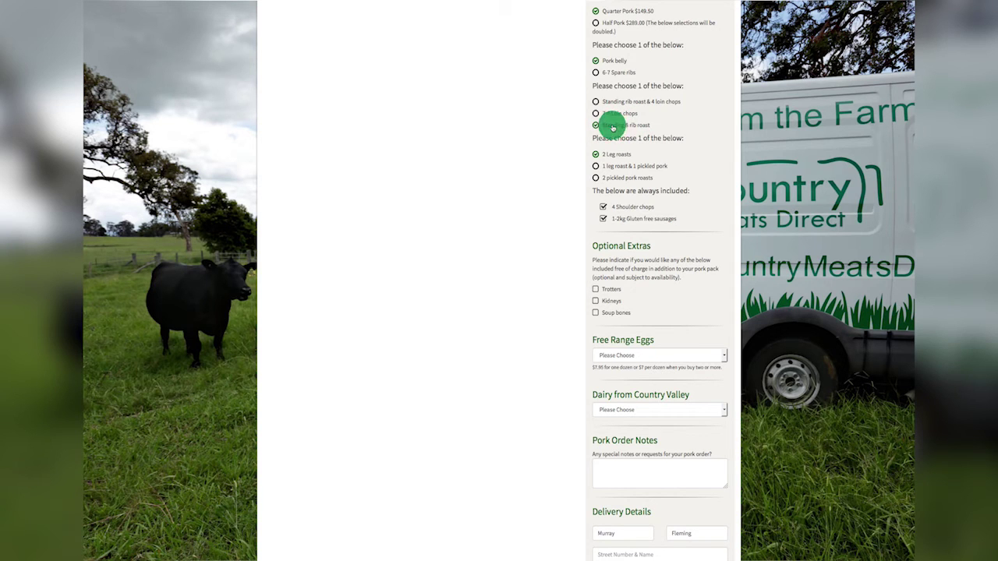
pyautogui.click(646, 126)
pyautogui.click(630, 127)
pyautogui.click(648, 128)
pyautogui.click(647, 127)
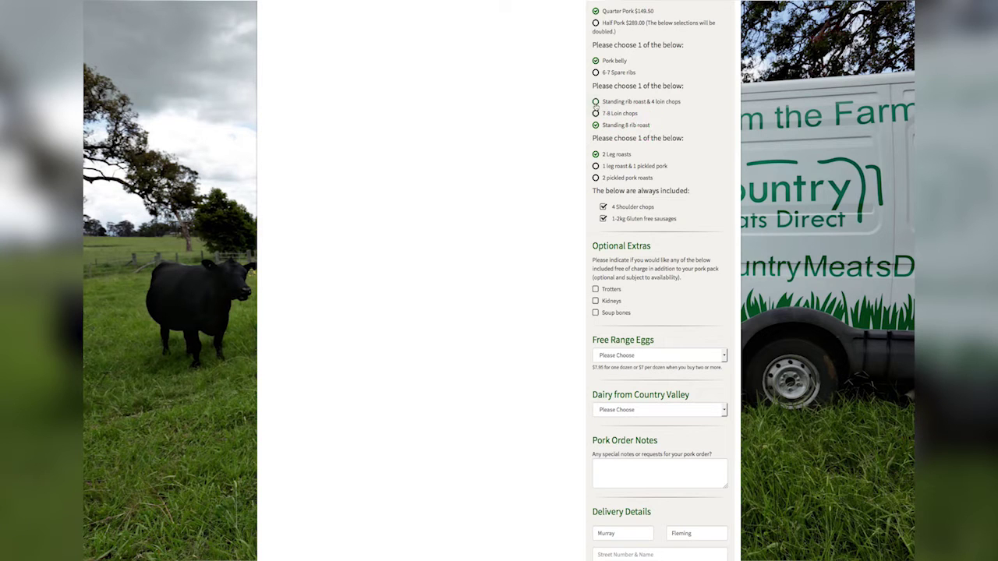
pyautogui.click(638, 102)
pyautogui.click(686, 99)
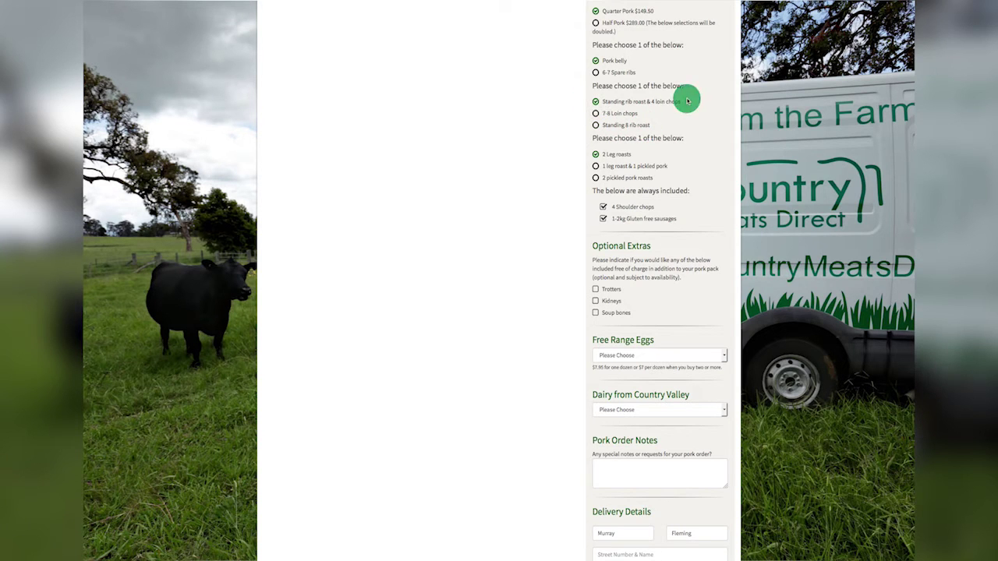
# Step: Try 1 leg roast & 1 pickled pork for the pork pack, and switch back to 2 Leg roasts
pyautogui.scroll(-1, 686, 99)
pyautogui.click(686, 120)
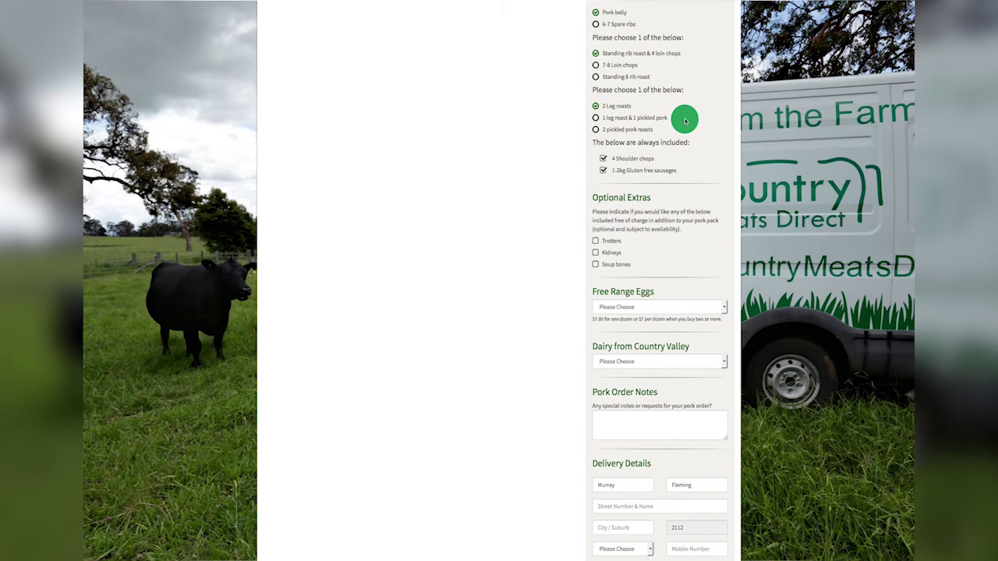
pyautogui.click(597, 119)
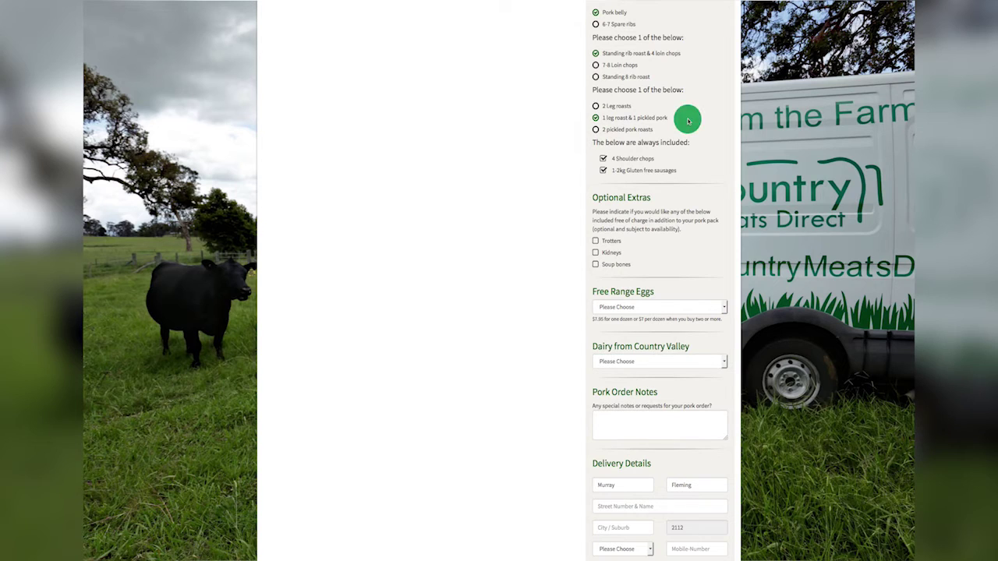
pyautogui.click(596, 106)
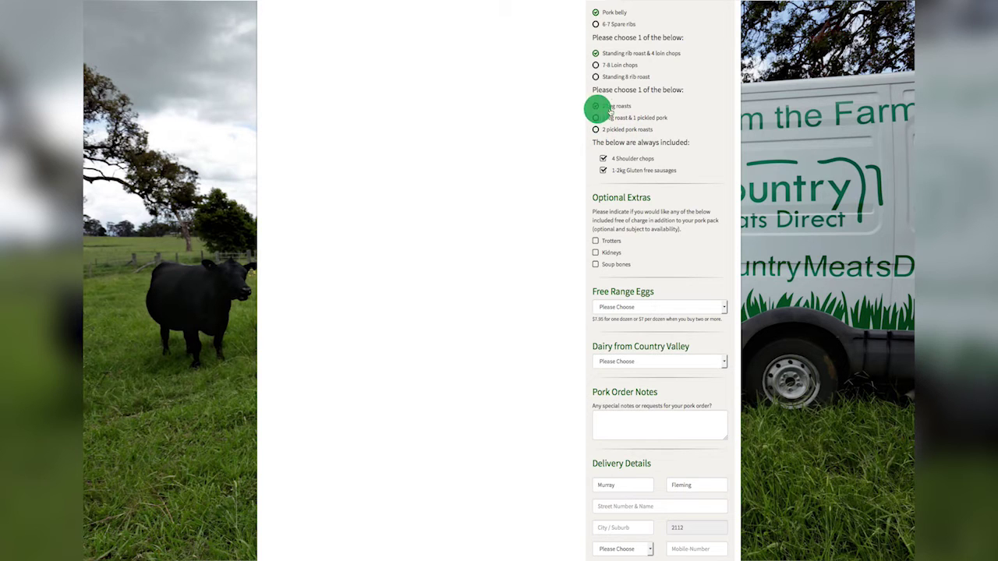
# Step: Look through the pork pack's always-included items, optional extras, eggs and dairy, and activate the Pork Order Notes field
pyautogui.scroll(-1, 655, 117)
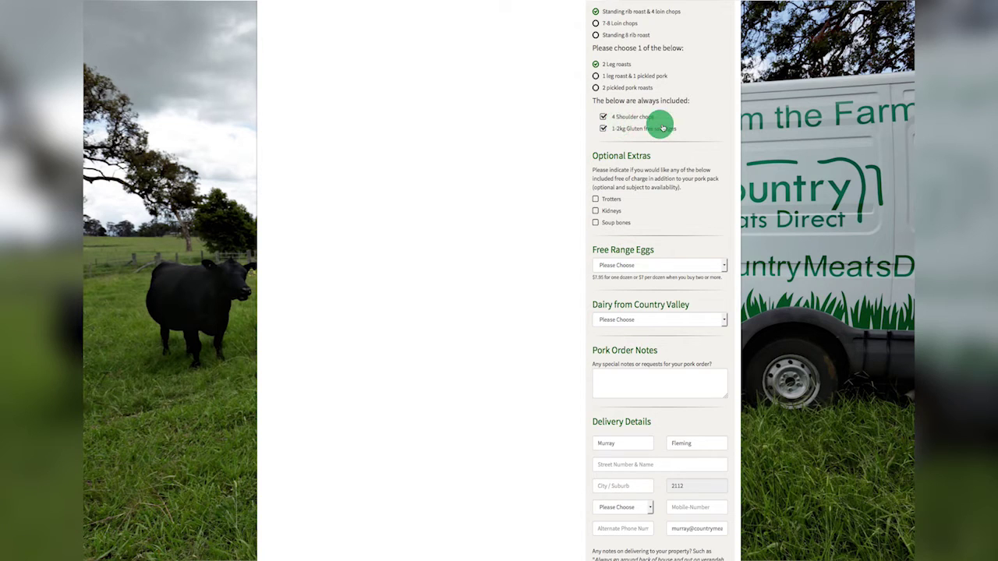
pyautogui.scroll(-3, 663, 128)
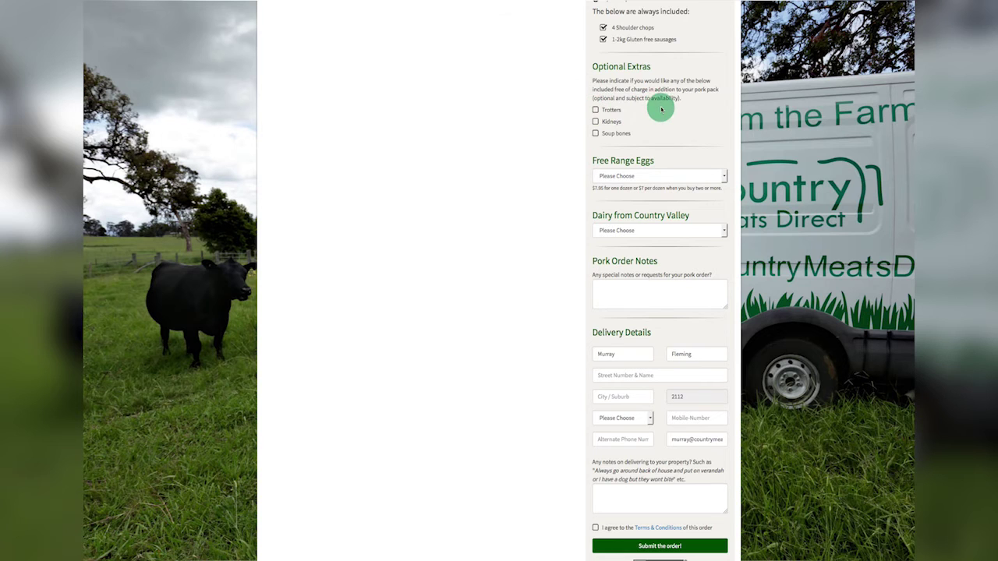
pyautogui.scroll(-1, 662, 110)
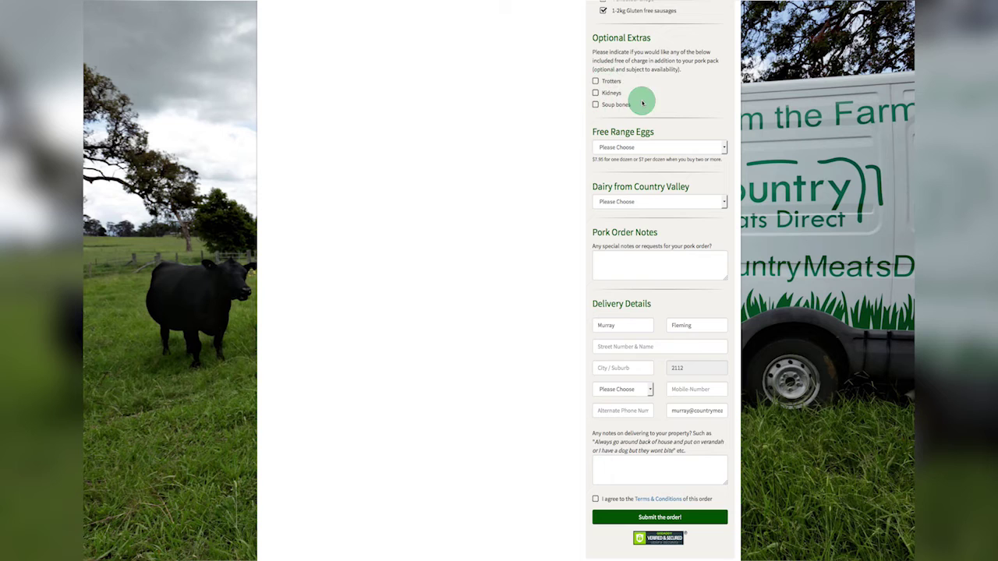
pyautogui.scroll(-1, 643, 103)
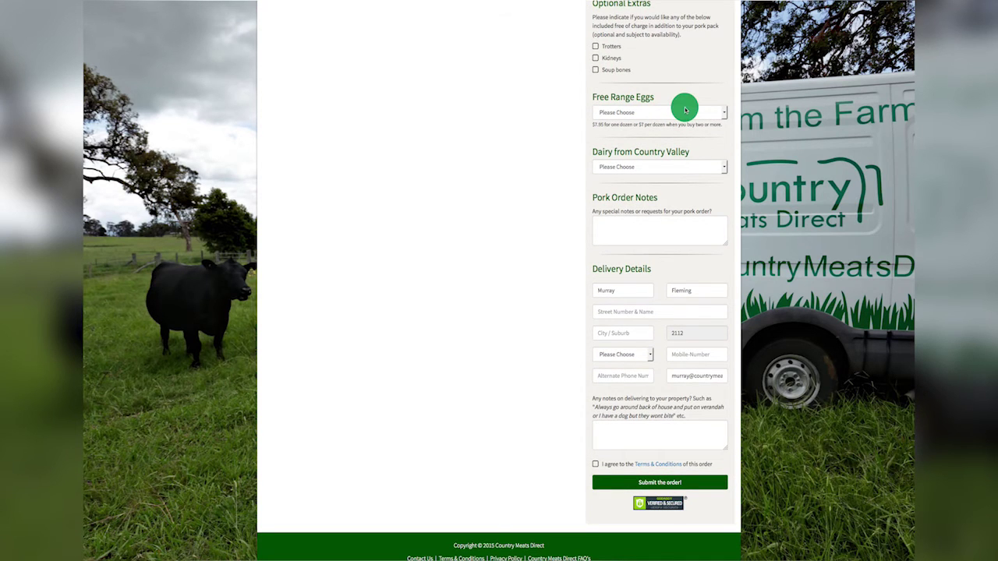
pyautogui.scroll(-1, 686, 109)
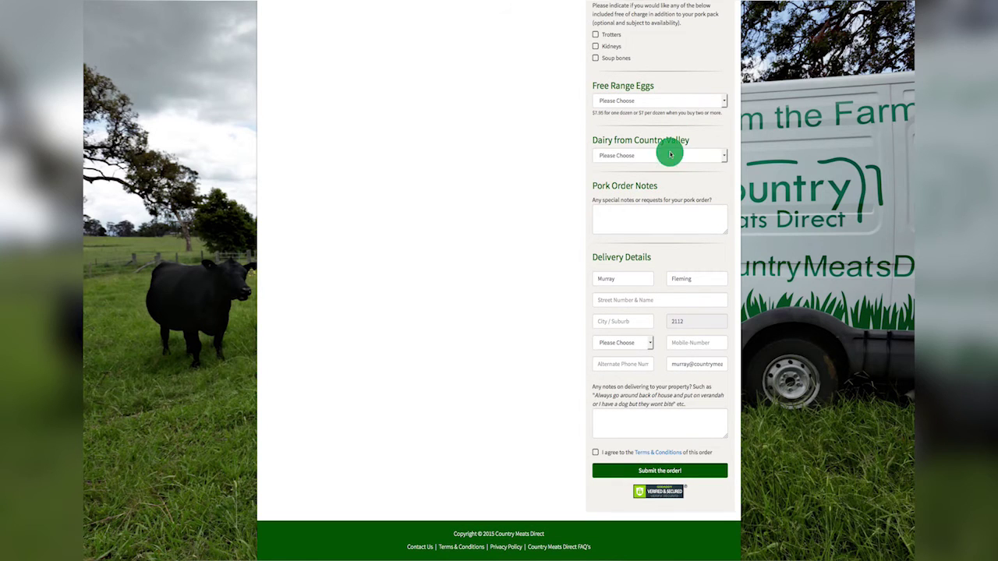
pyautogui.click(649, 211)
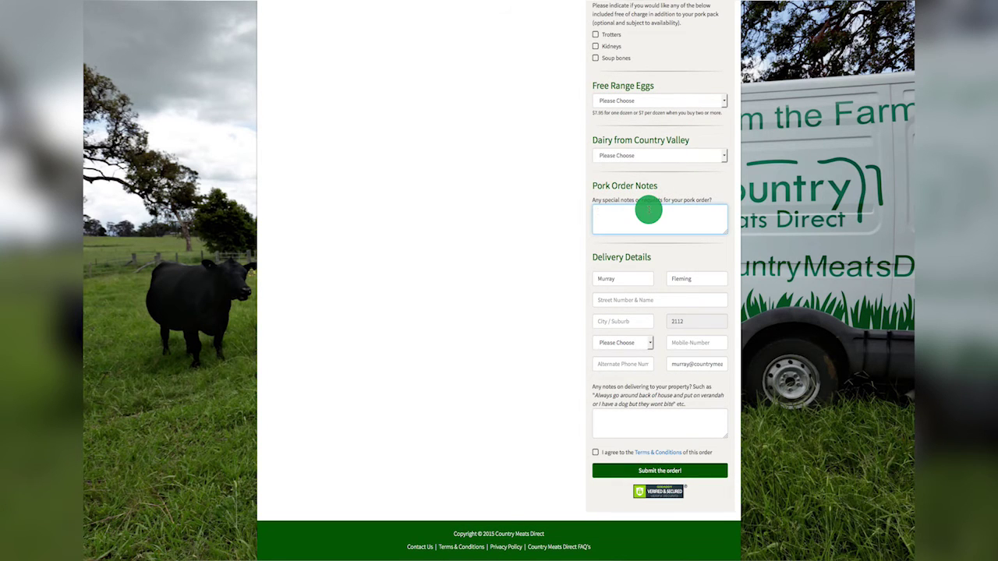
# Step: Recheck the pork order from its size and chosen cuts through the extras and order notes down to Delivery Details
pyautogui.scroll(4, 641, 220)
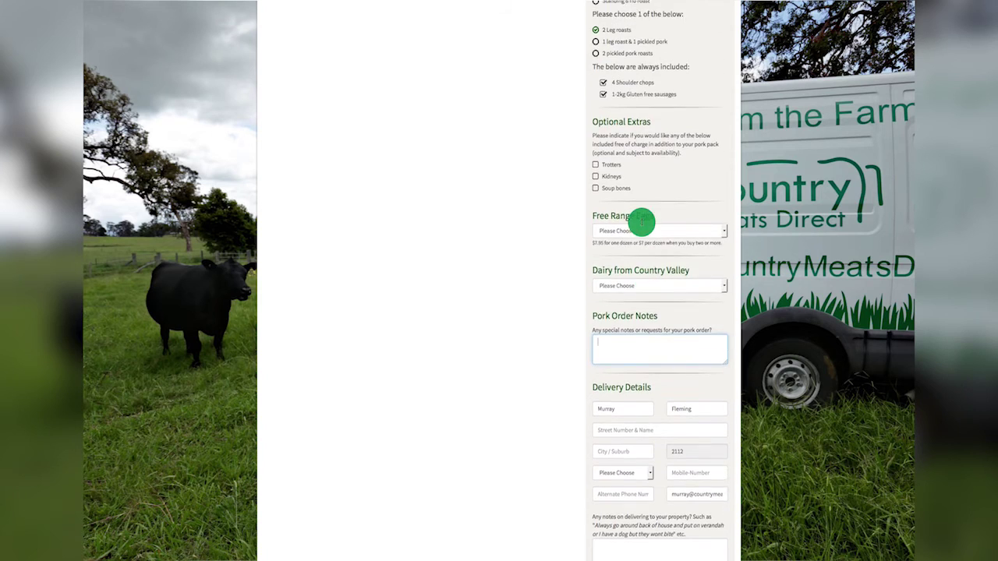
pyautogui.scroll(2, 642, 222)
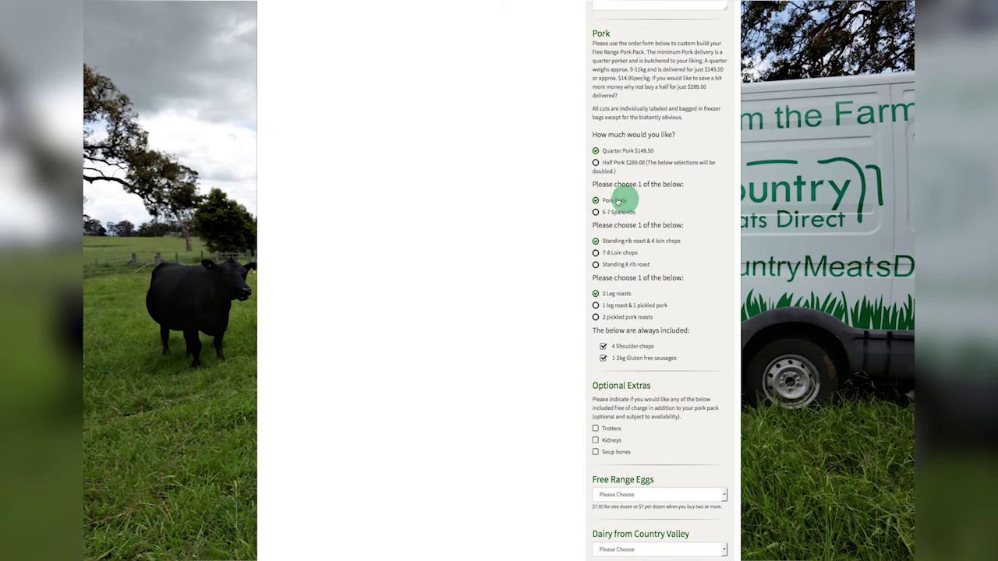
pyautogui.scroll(-3, 649, 201)
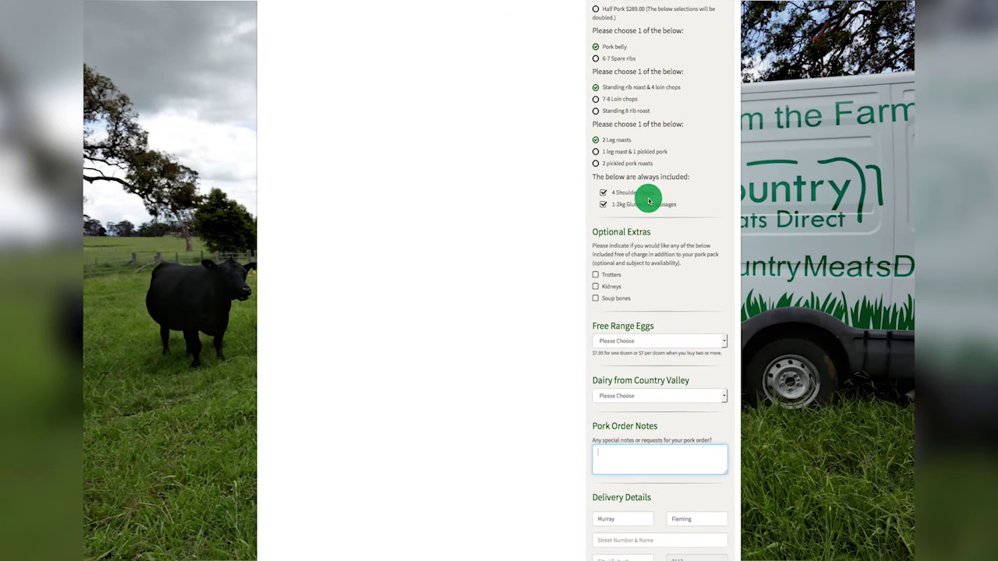
pyautogui.scroll(-2, 648, 200)
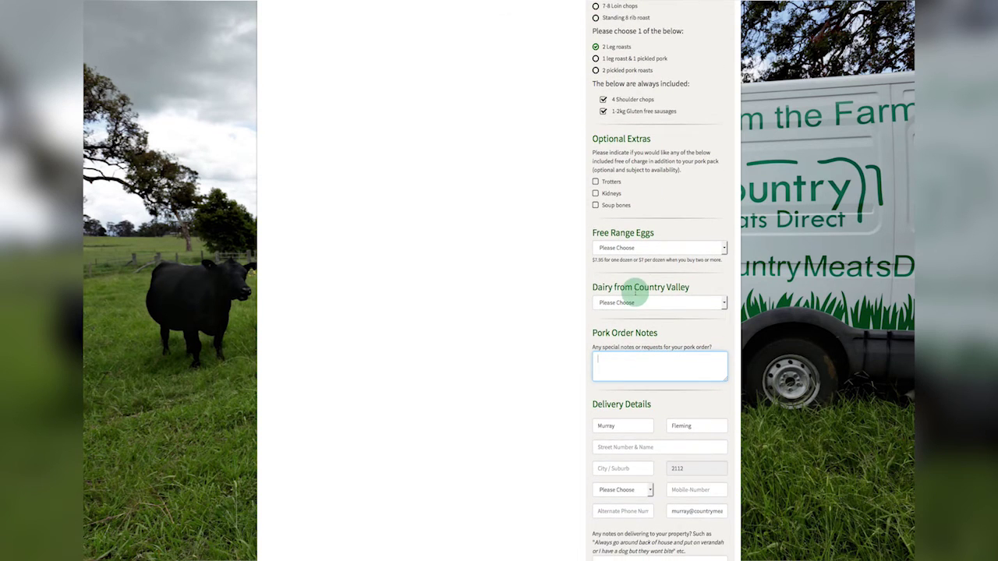
pyautogui.scroll(1, 636, 292)
pyautogui.scroll(3, 635, 292)
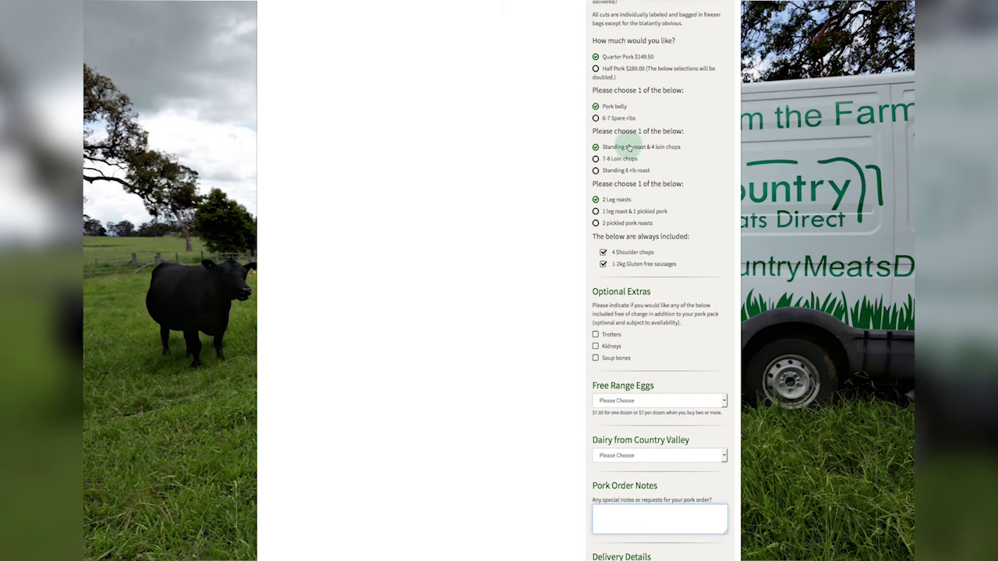
pyautogui.scroll(-5, 628, 147)
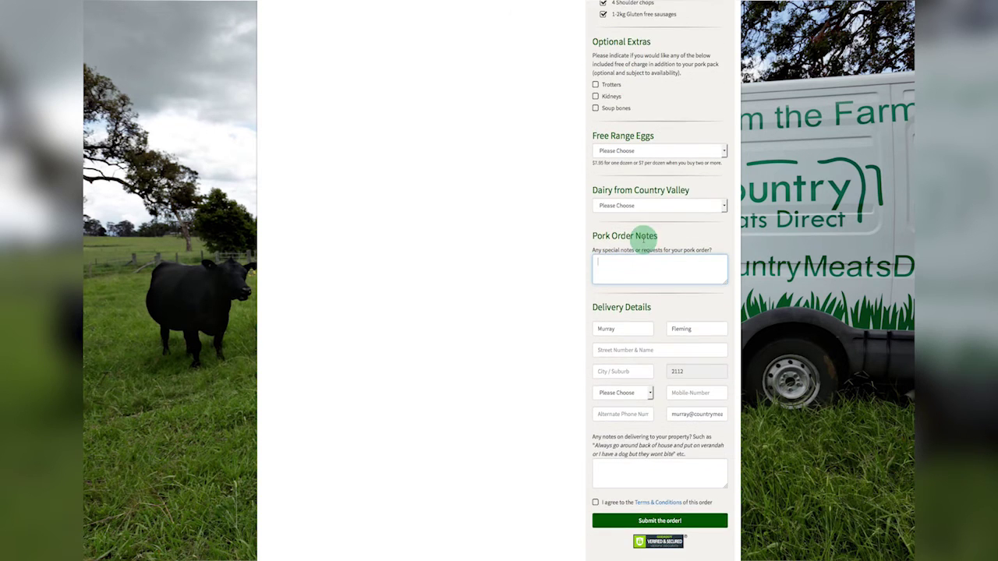
pyautogui.scroll(1, 642, 263)
pyautogui.scroll(-2, 642, 263)
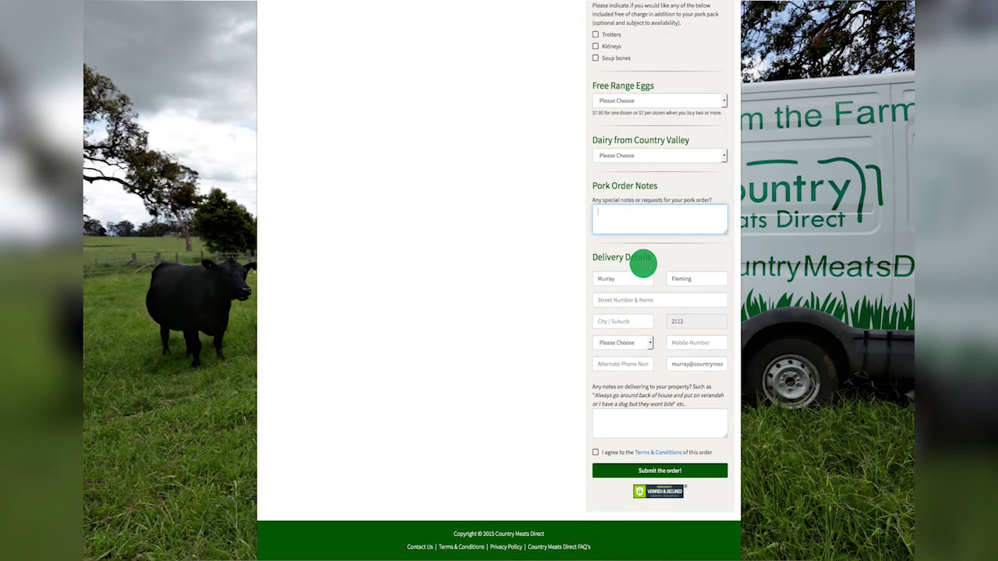
# Step: Enter the customer's street address and suburb in the delivery details
pyautogui.click(640, 299)
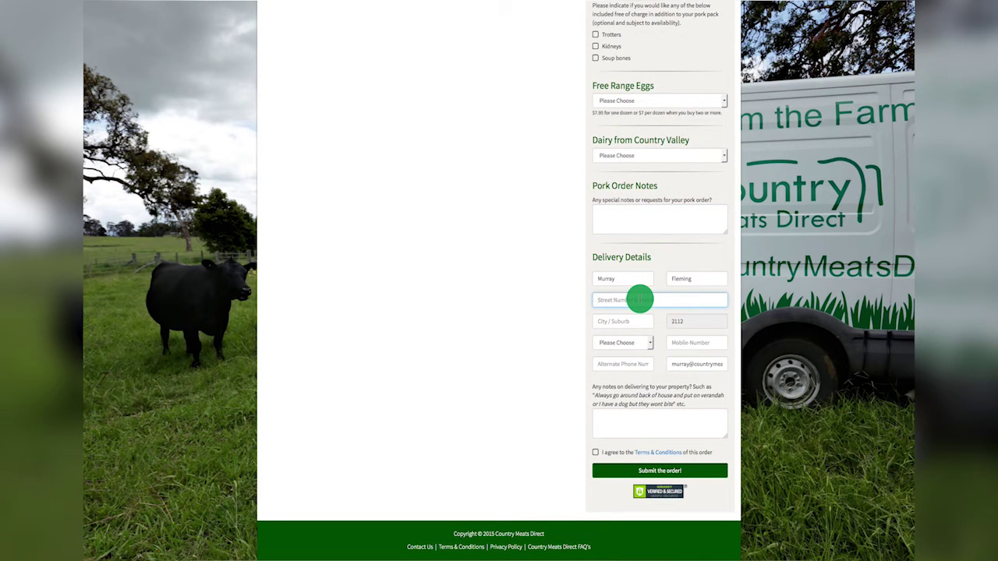
pyautogui.write('5')
pyautogui.press('BackSpace')
pyautogui.write('5')
pyautogui.press('BackSpace')
pyautogui.write('5')
pyautogui.click(633, 312)
pyautogui.click(630, 322)
pyautogui.click(624, 333)
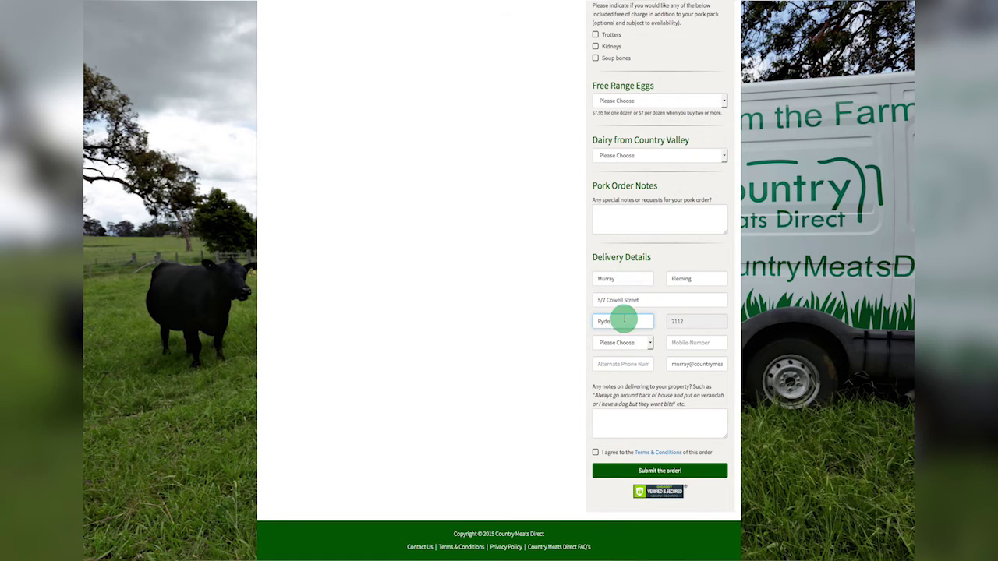
# Step: Set the delivery state to New South Wales and fill in the customer's mobile number
pyautogui.click(650, 343)
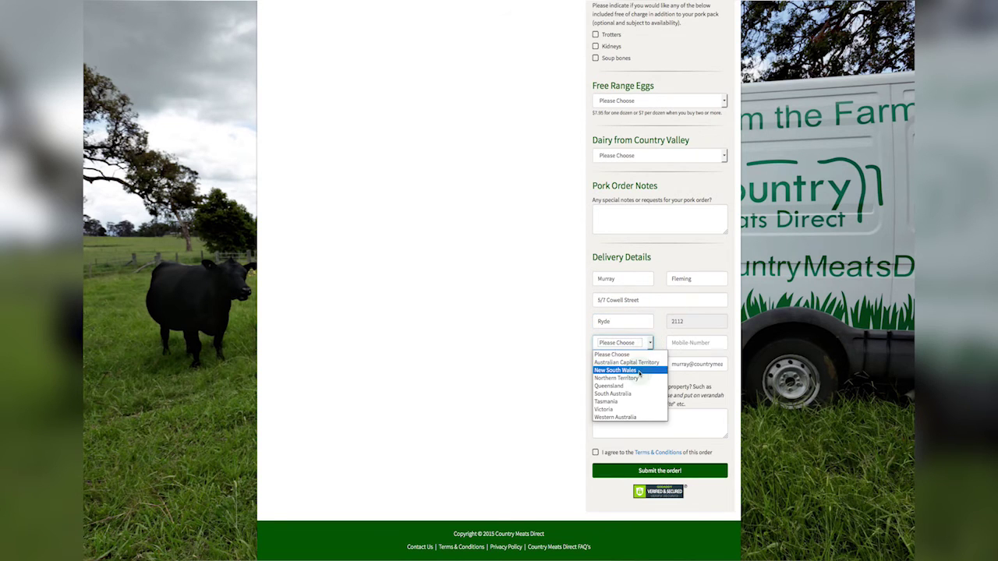
pyautogui.click(640, 370)
pyautogui.click(693, 342)
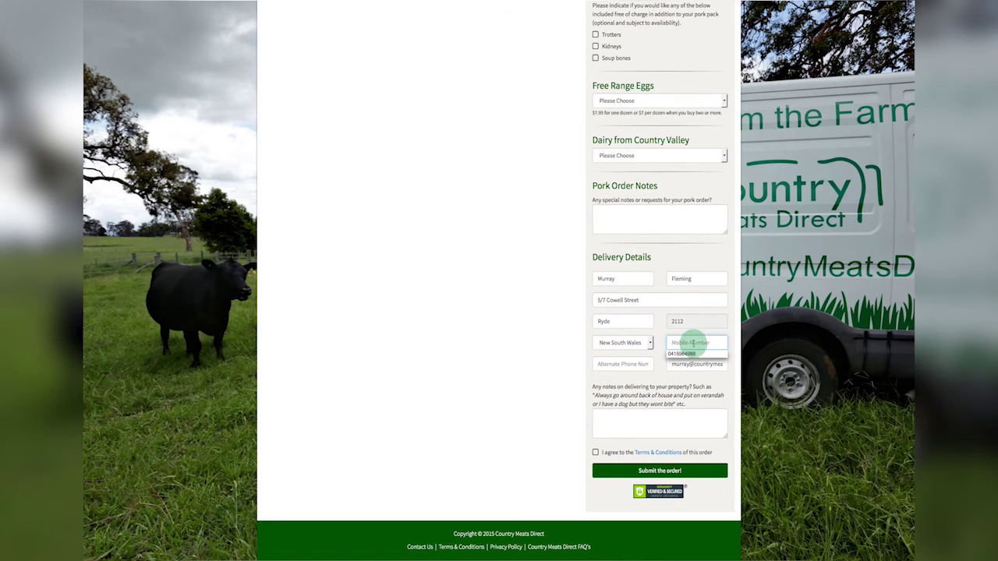
pyautogui.click(698, 353)
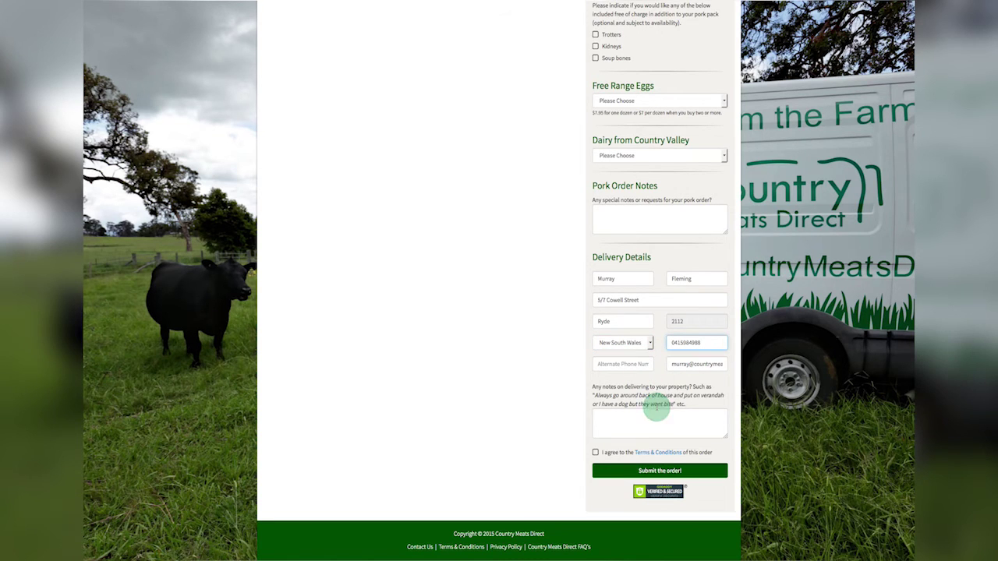
# Step: Check the delivery notes field, leave it empty, and agree to the order's Terms & Conditions
pyautogui.click(656, 419)
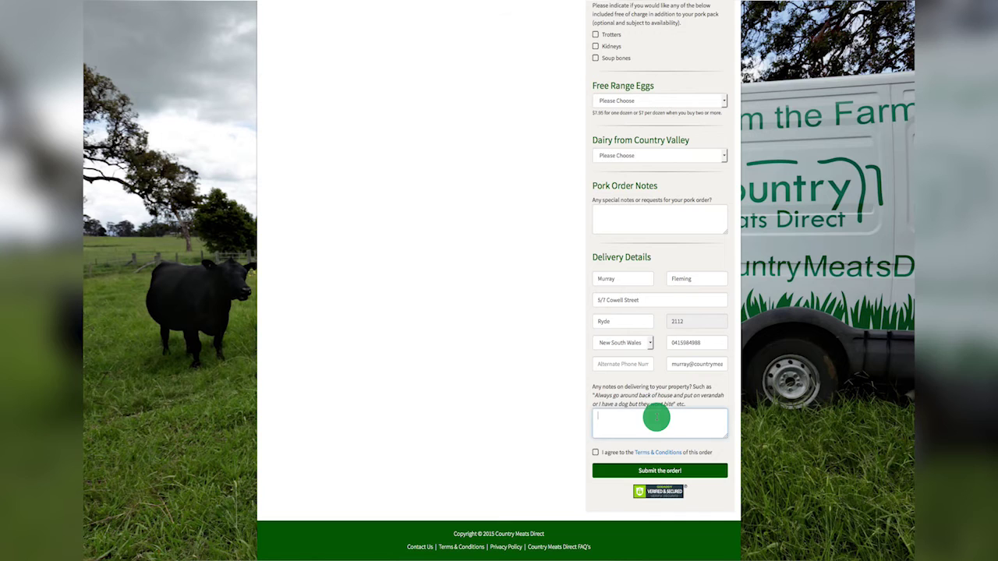
pyautogui.scroll(1, 655, 414)
pyautogui.scroll(-1, 657, 416)
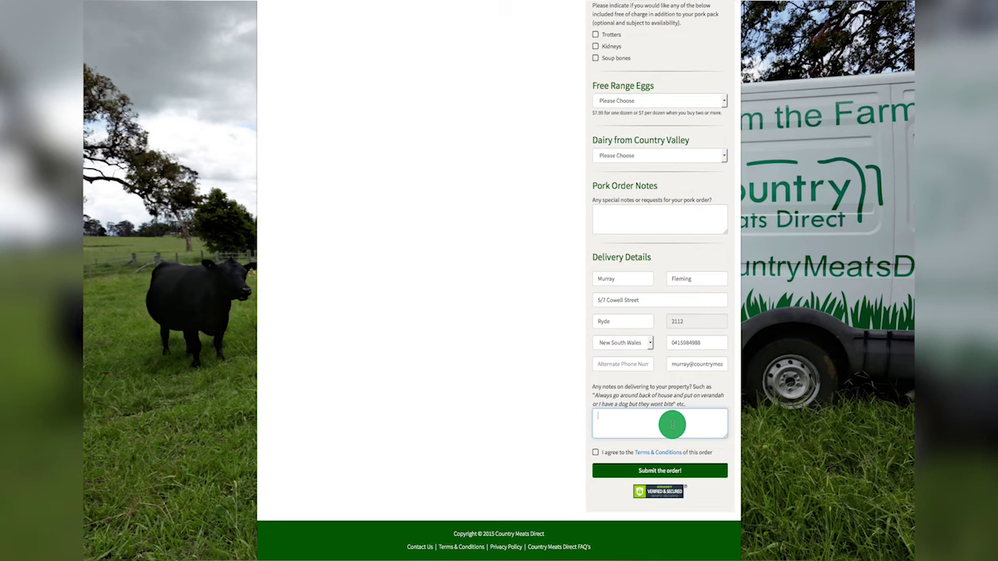
pyautogui.click(595, 452)
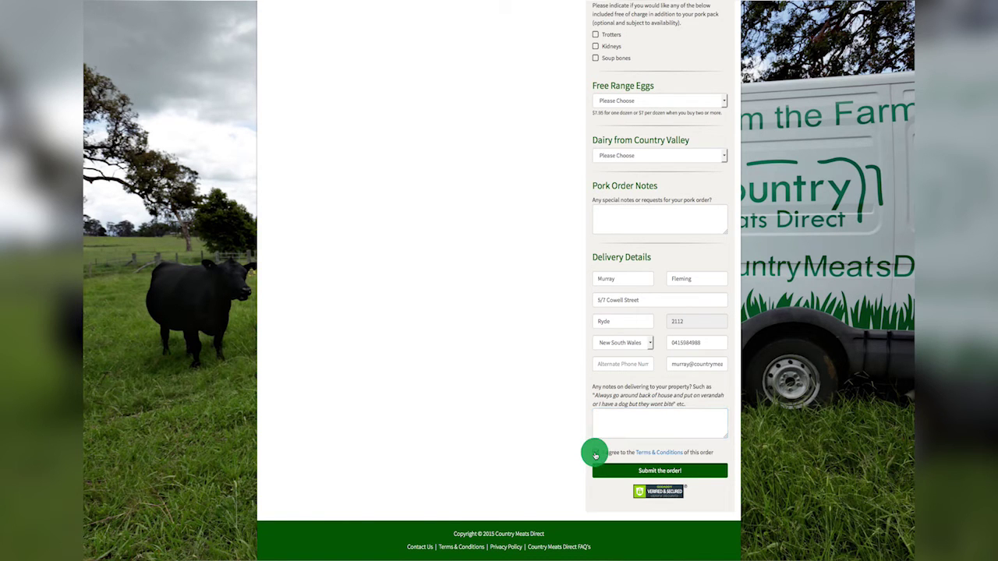
# Step: Read through the order's Terms & Conditions, close them and submit the order
pyautogui.click(675, 456)
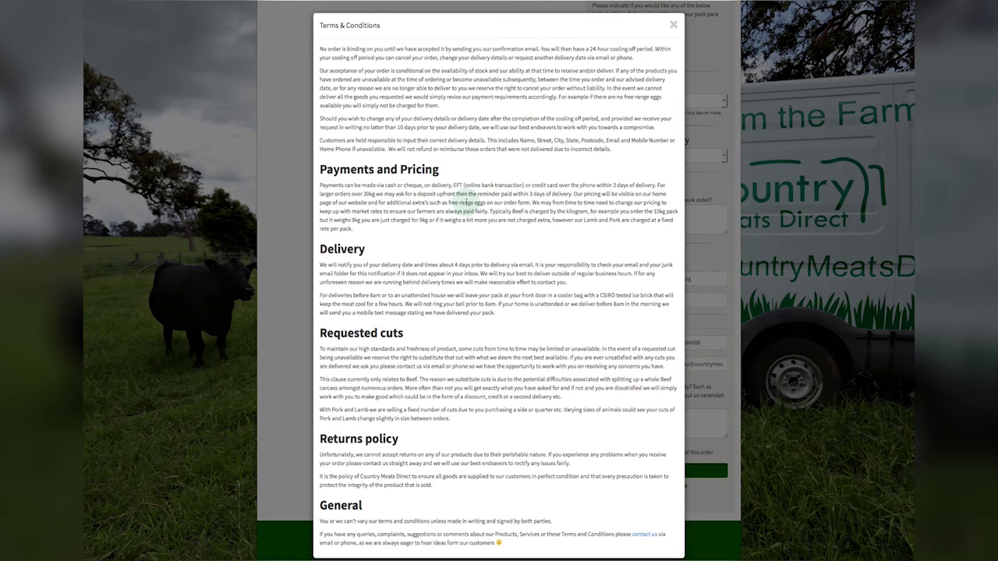
pyautogui.scroll(-1, 466, 201)
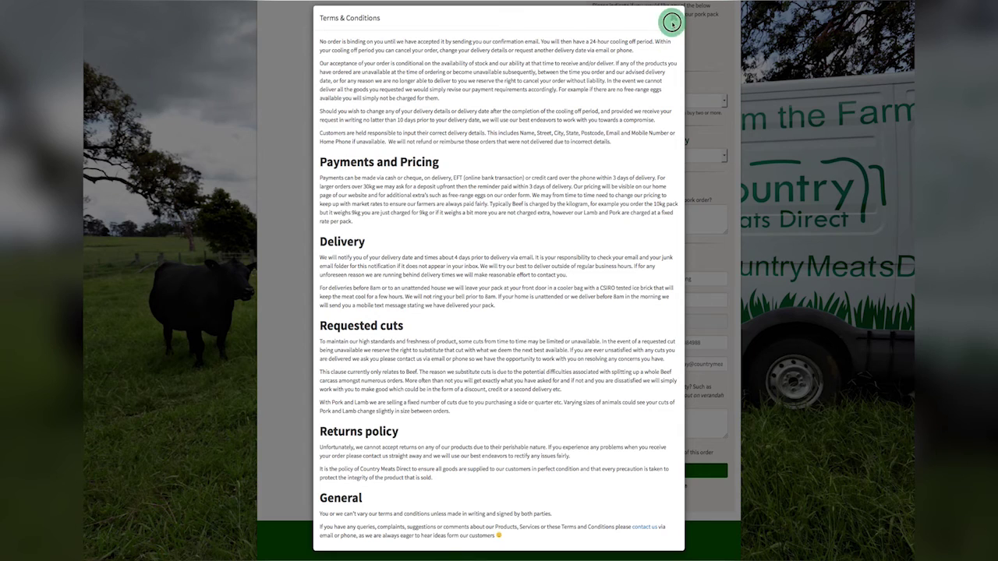
pyautogui.click(673, 17)
pyautogui.click(659, 471)
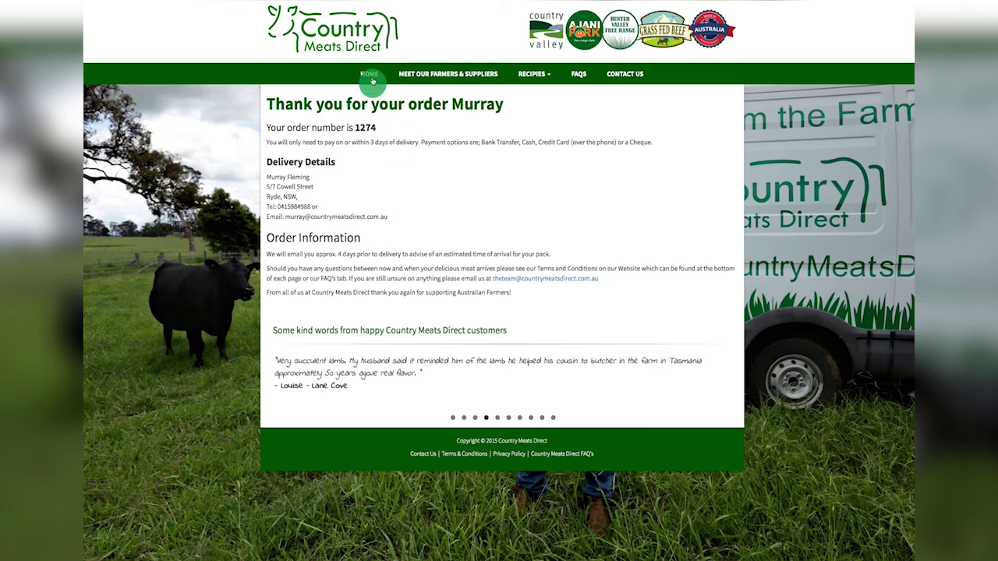
# Step: Visit the Meet Our Farmers & Suppliers page, and skim the FAQs from the general questions down to the pork section and back
pyautogui.click(437, 74)
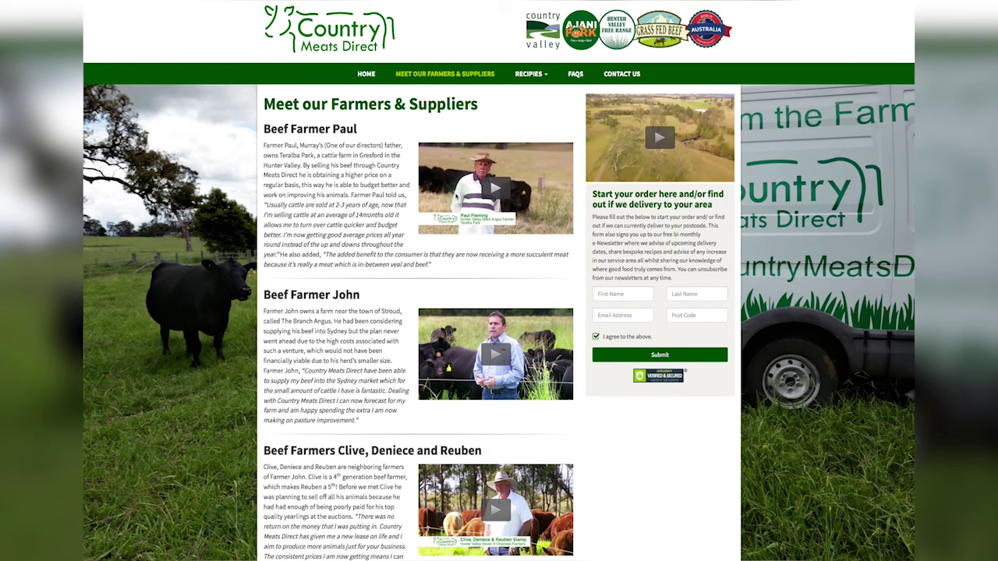
pyautogui.click(578, 76)
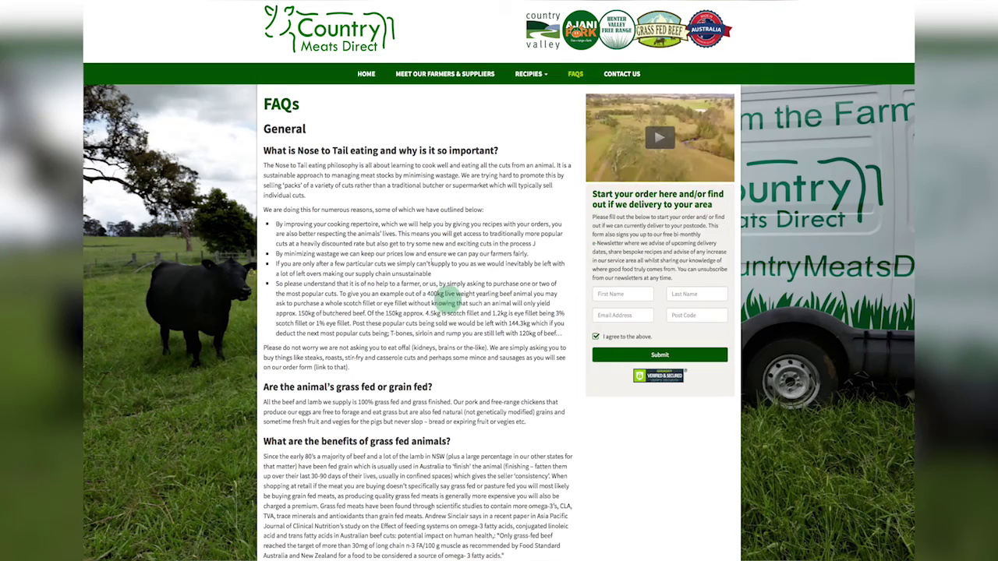
pyautogui.scroll(-15, 445, 300)
pyautogui.scroll(-10, 432, 263)
pyautogui.scroll(-15, 431, 263)
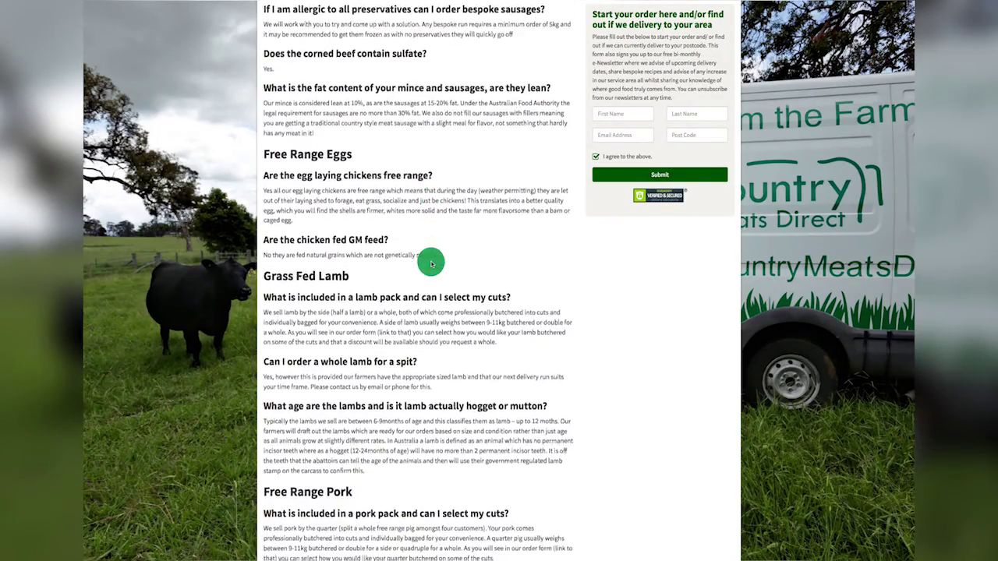
pyautogui.scroll(-4, 431, 263)
pyautogui.scroll(20, 431, 262)
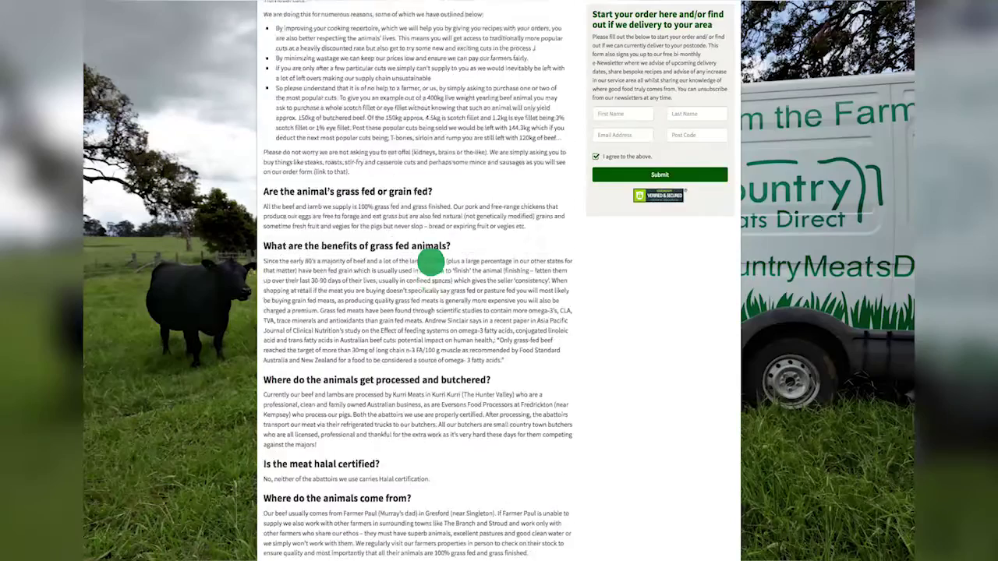
pyautogui.scroll(3, 431, 263)
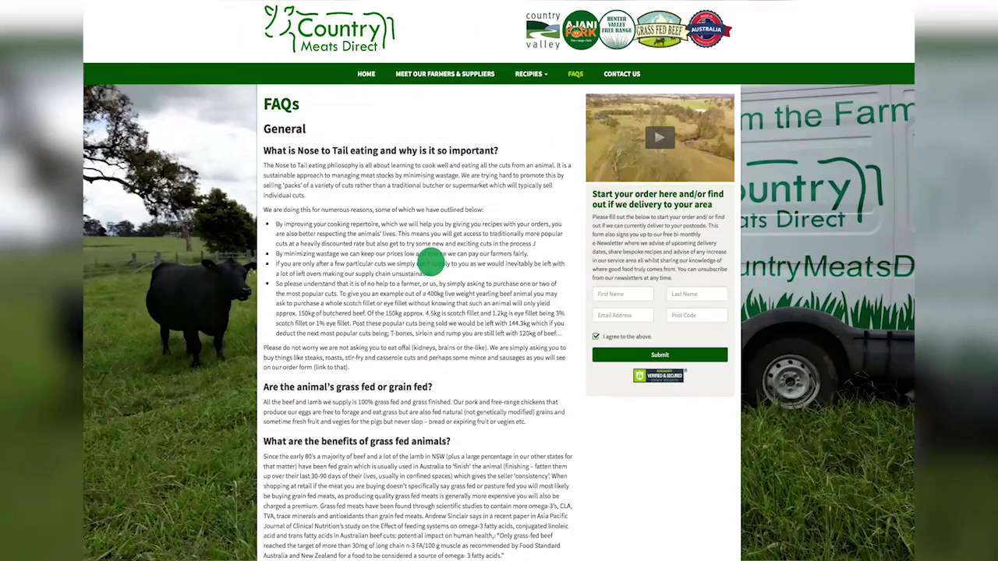
# Step: Return to the site's home page with the customer testimonials
pyautogui.click(370, 75)
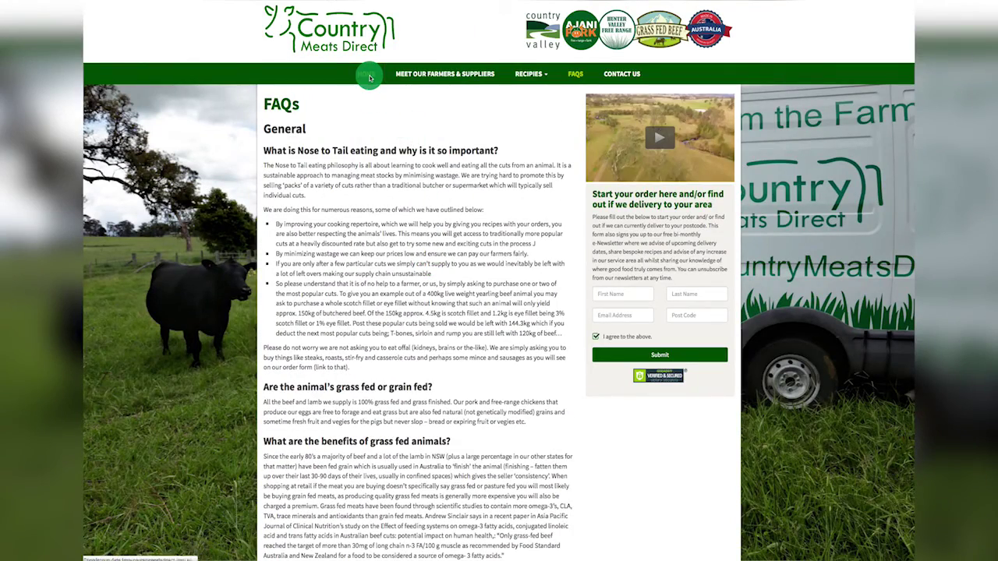
pyautogui.click(473, 253)
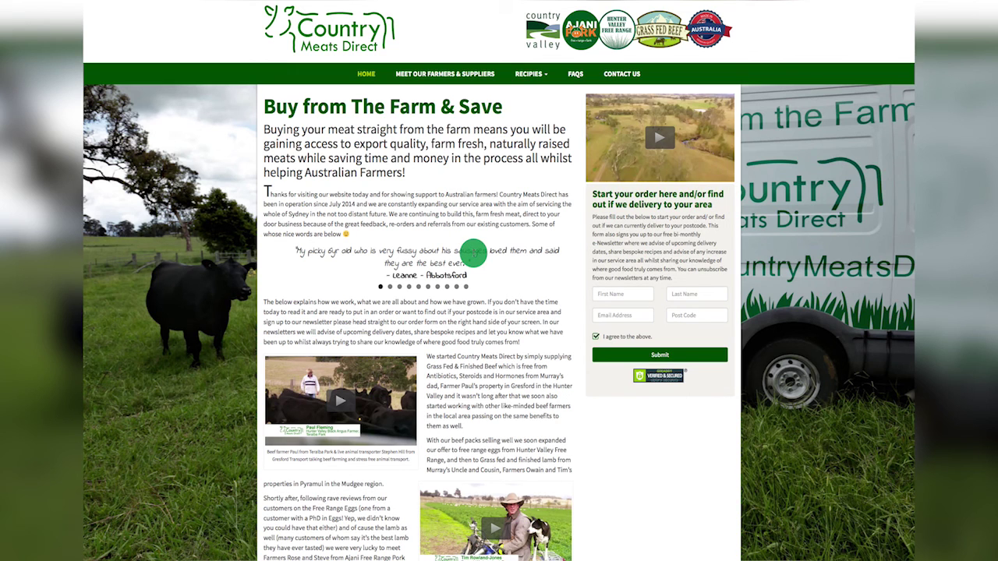